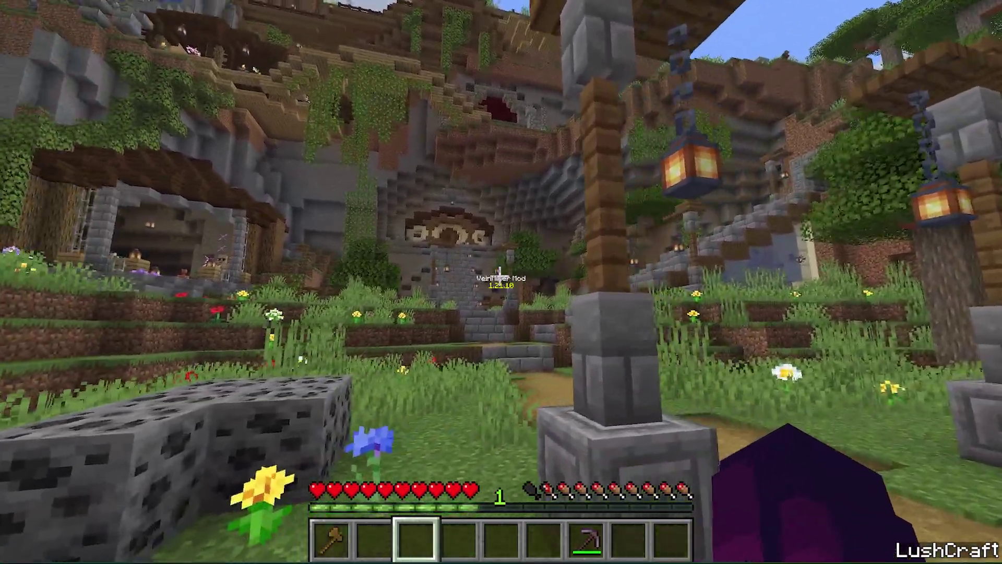
Step: Equip the netherite pickaxe and mine the coal ore vein in the grass
key(7)
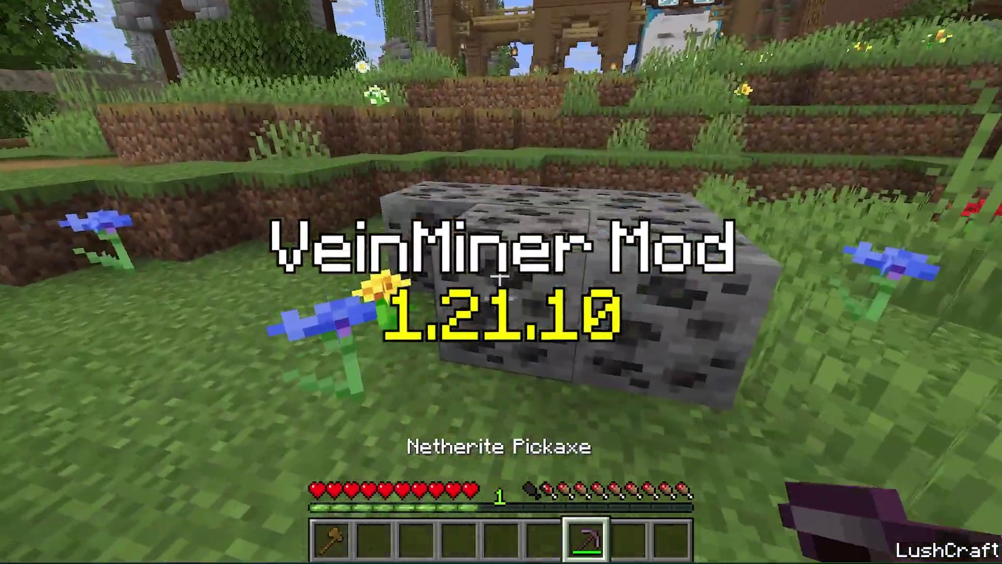
drag(500, 281, 500, 281)
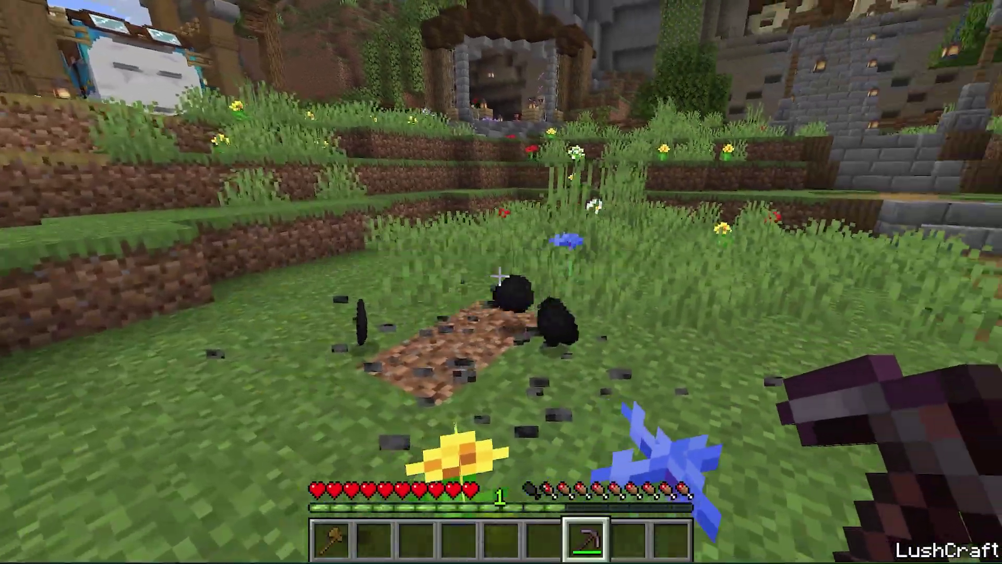
key(w)
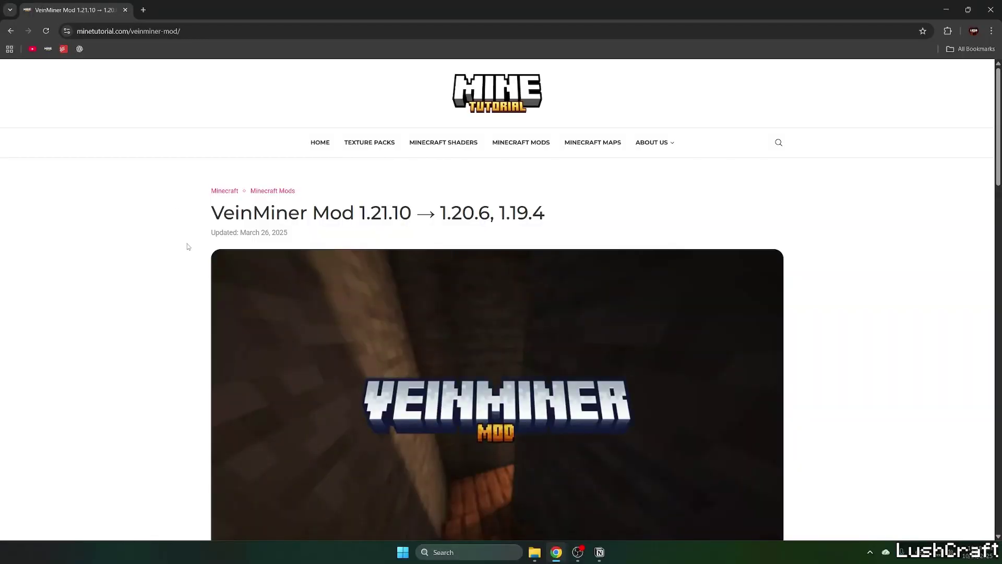
Step: Look through the VeinMiner Mod 1.21.10 article down to its download section and open the Modrinth page for Veinminer
drag(202, 215, 411, 214)
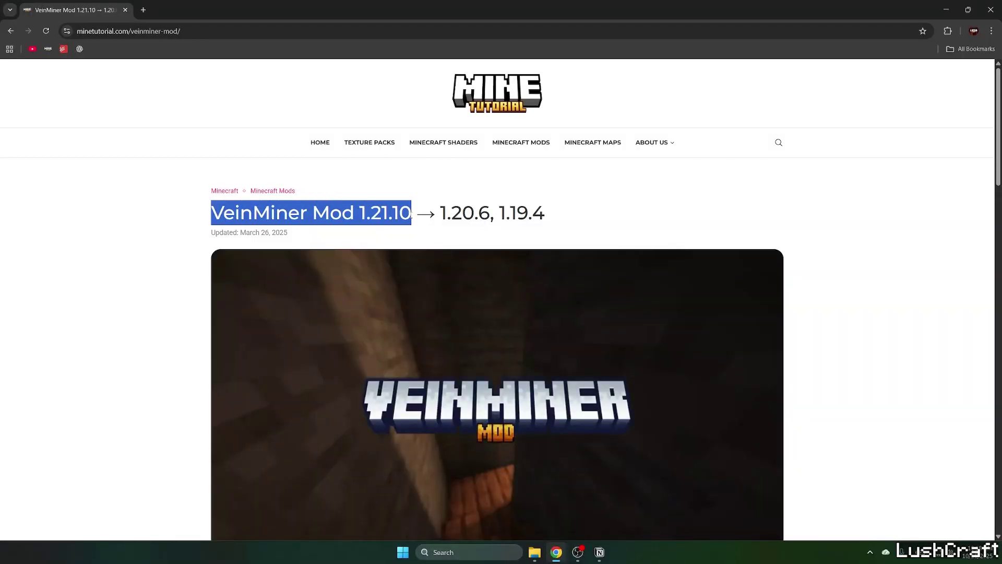
click(184, 210)
scroll(185, 213, down, 10)
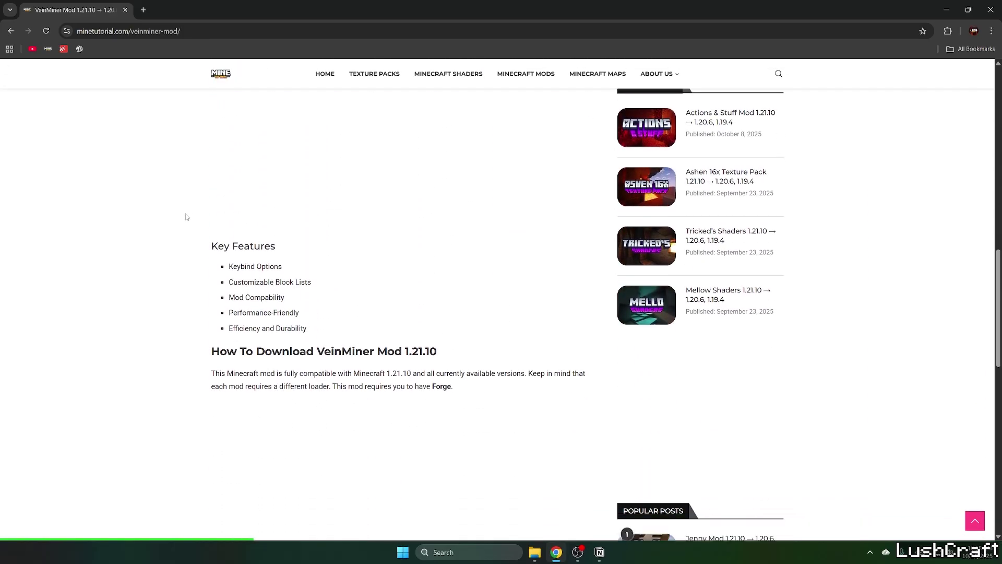
scroll(186, 215, down, 10)
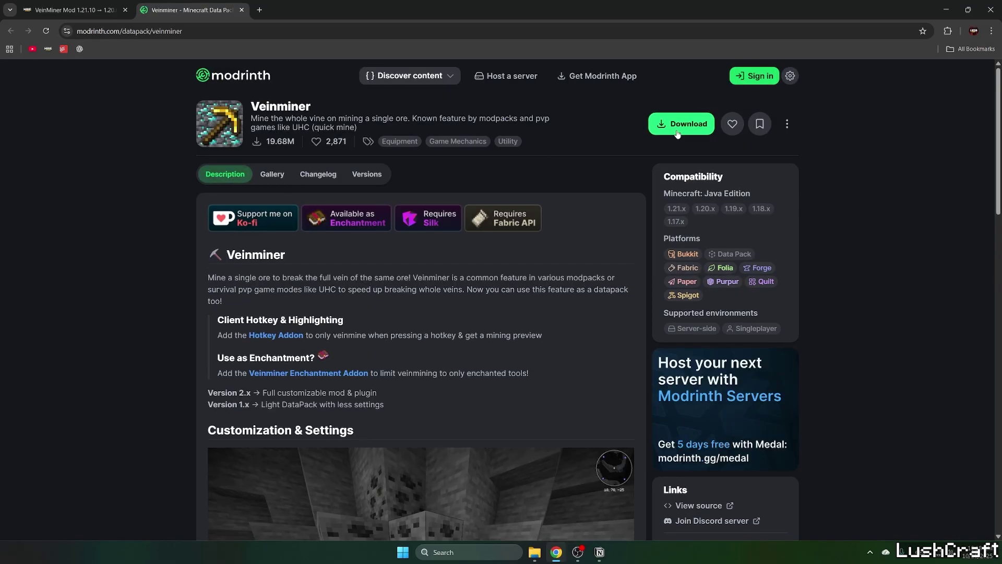
Step: Open the Veinminer download options and choose game version 1.21.10
click(677, 134)
click(498, 327)
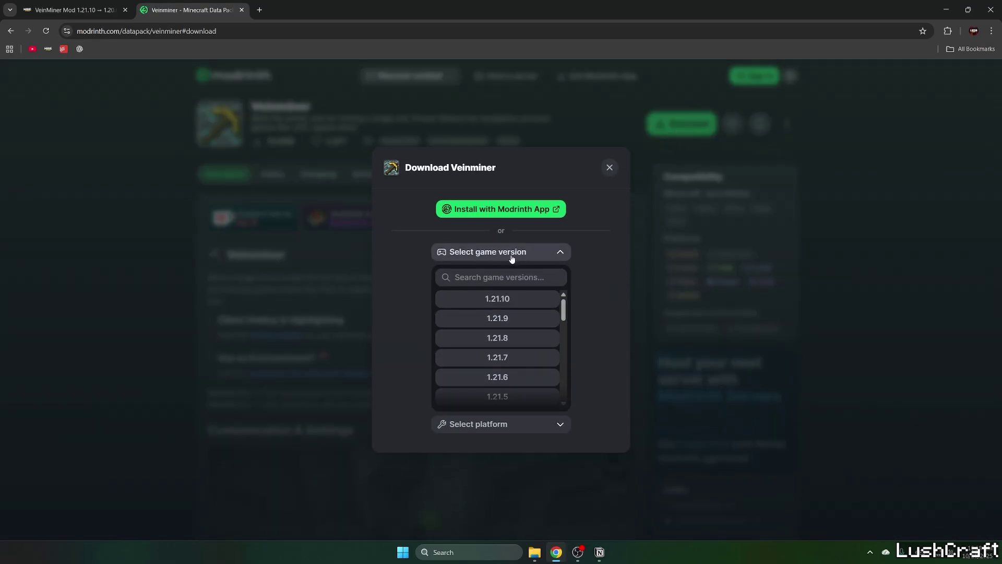
click(496, 298)
Step: Choose Quilt as the platform and download Veinminer 2.5.0
click(510, 292)
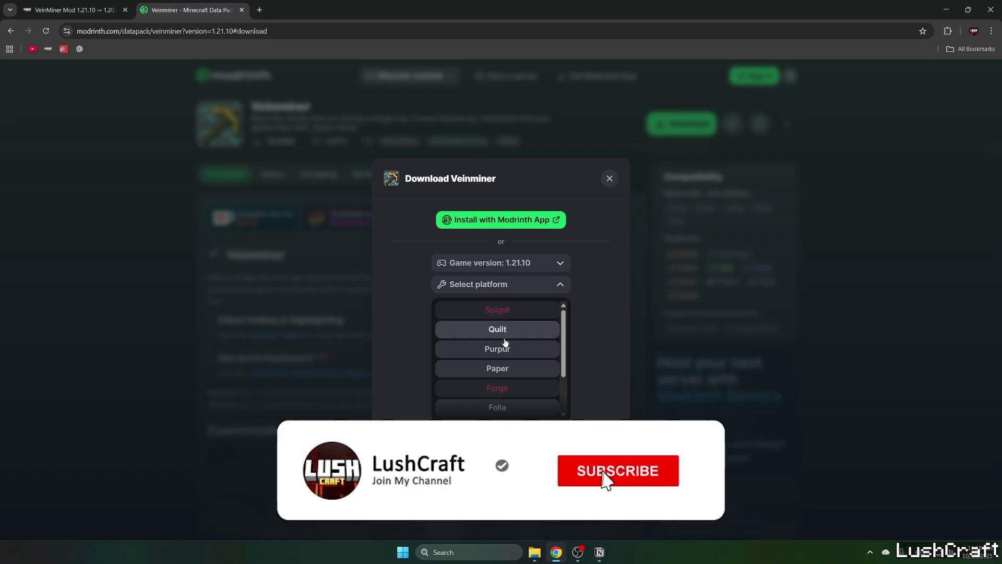
scroll(510, 346, down, 3)
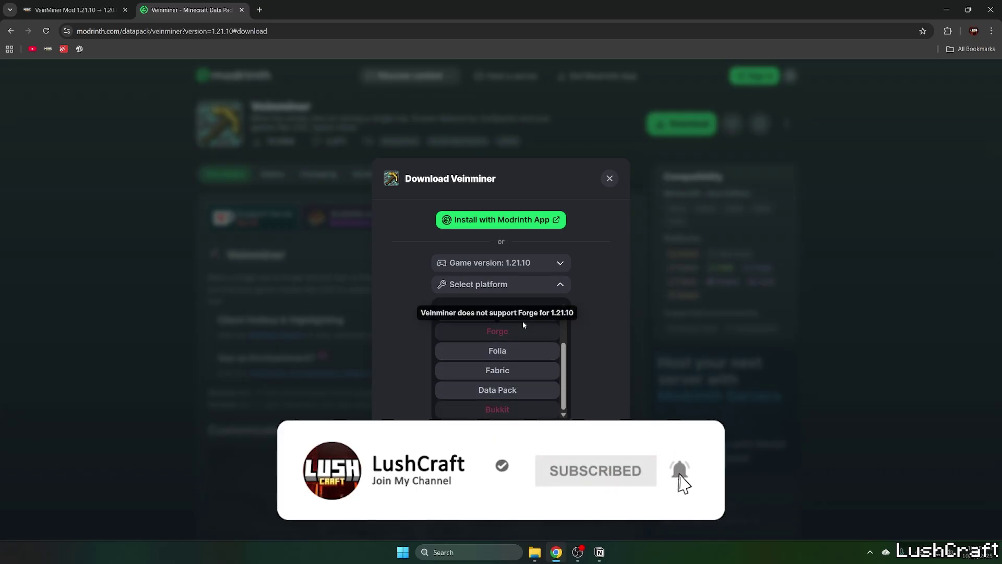
scroll(522, 324, up, 3)
scroll(521, 339, down, 2)
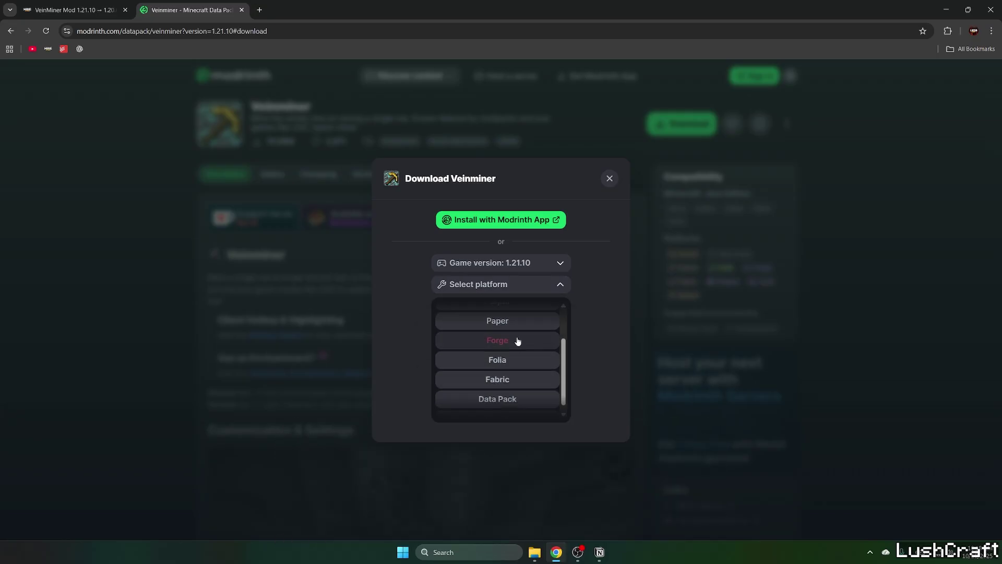
scroll(510, 349, up, 3)
click(506, 330)
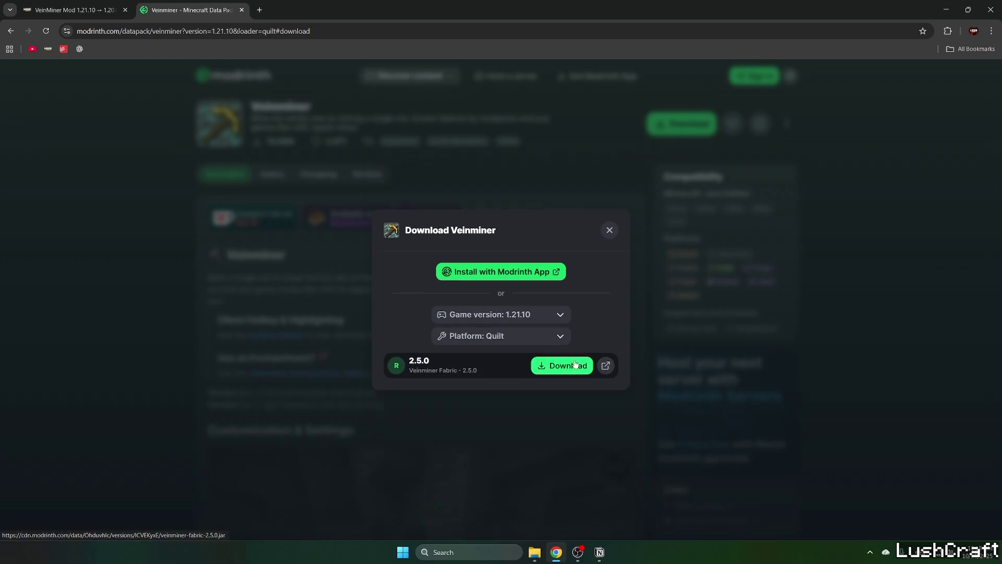
click(567, 364)
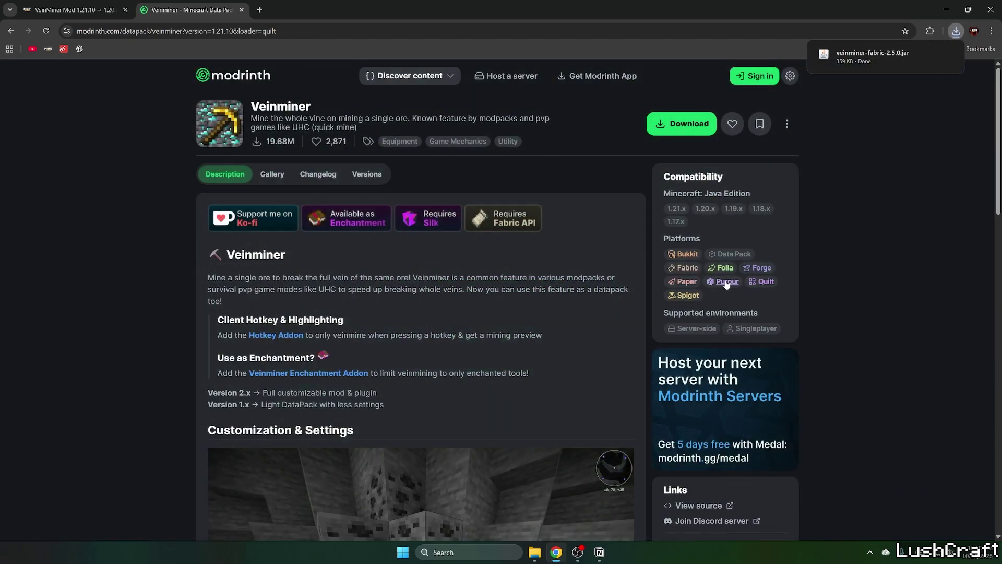
Step: Open Modrinth's Quilt listing, and search the web for "quilt" to find the mod loader
click(766, 282)
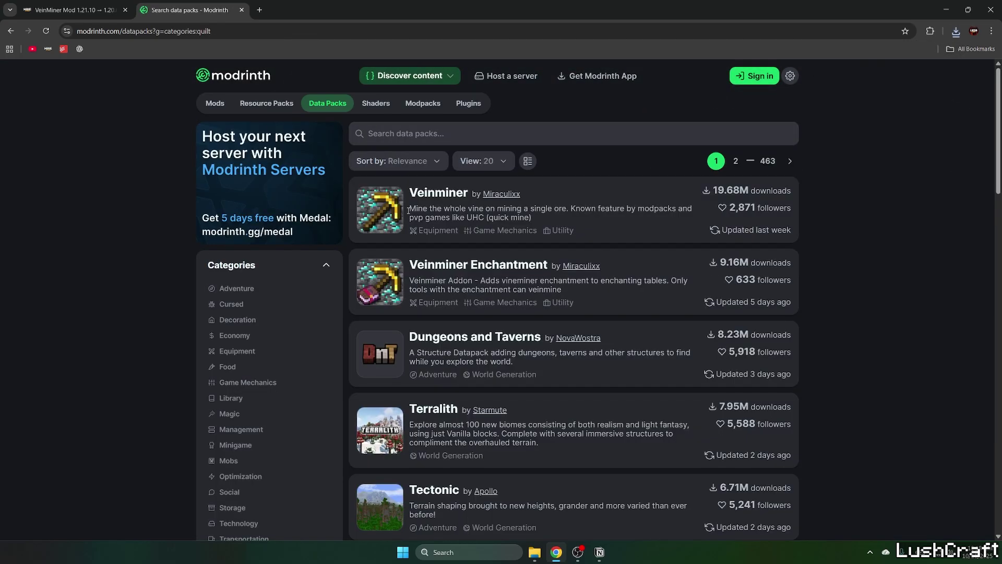
click(296, 31)
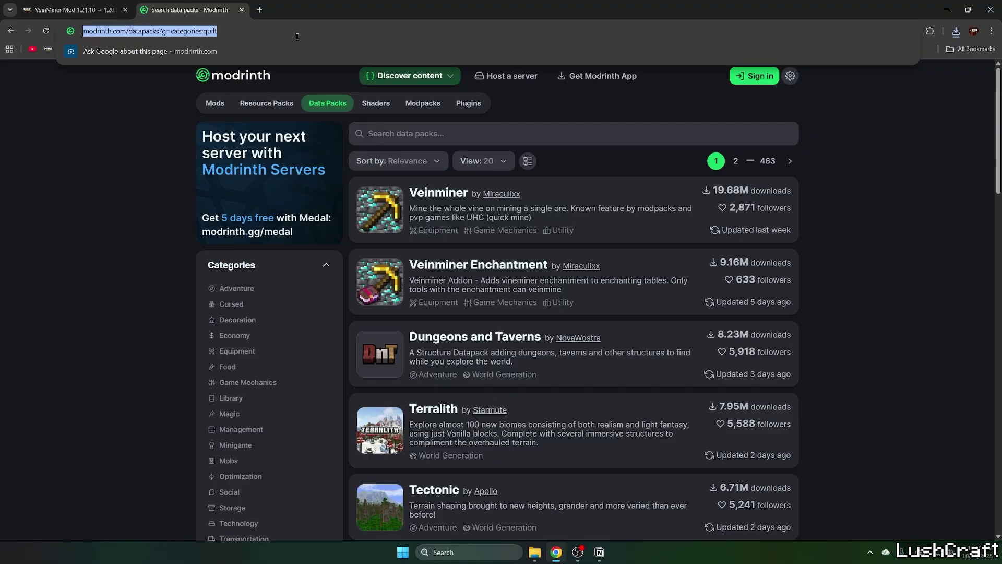
text(quli)
key(BackSpace)
key(BackSpace)
text(ilt)
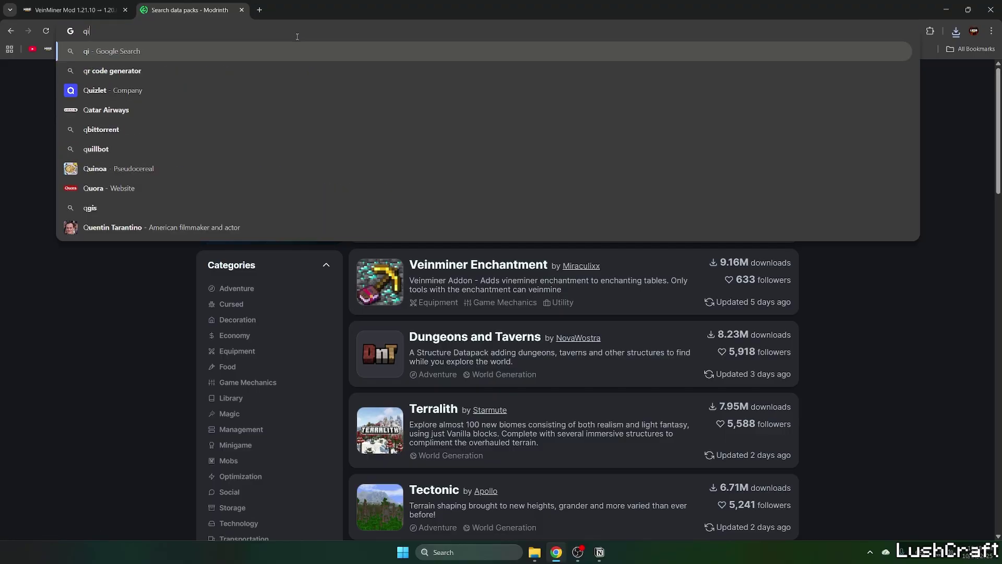
key(Return)
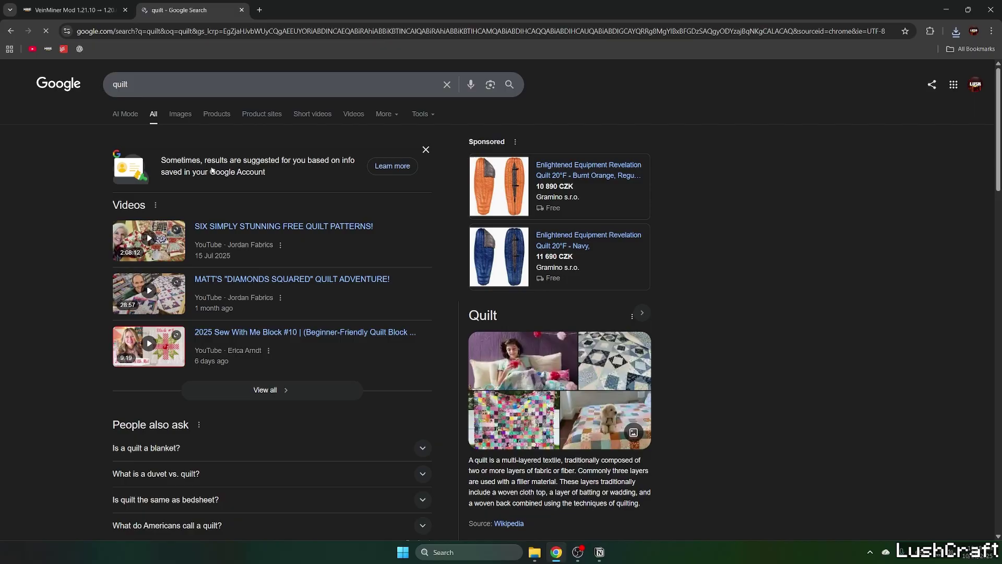
scroll(209, 209, down, 8)
scroll(209, 209, up, 5)
Step: Refine the web search to "quilt minecraft" and open the QuiltMC website
click(182, 65)
text(minecraft)
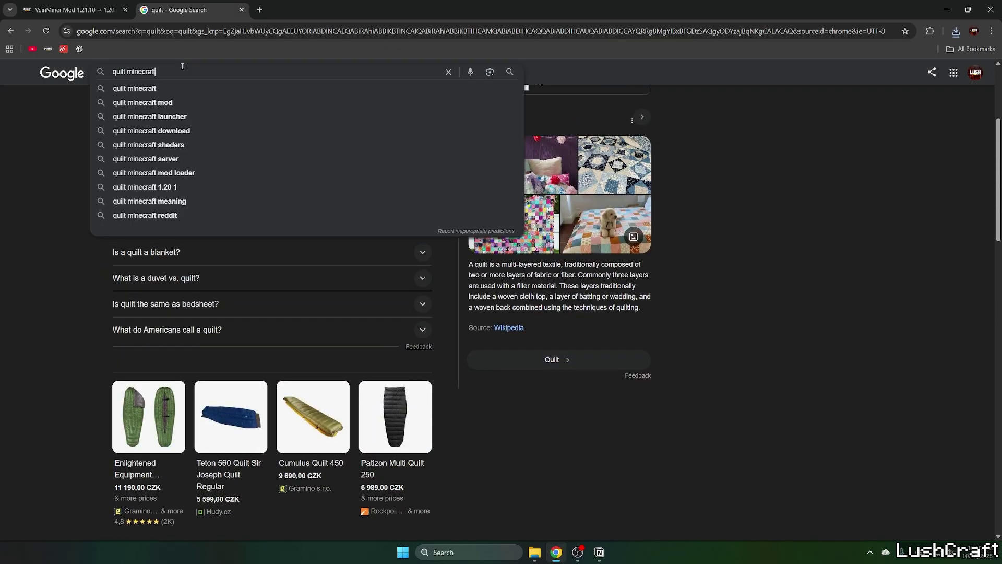
key(Return)
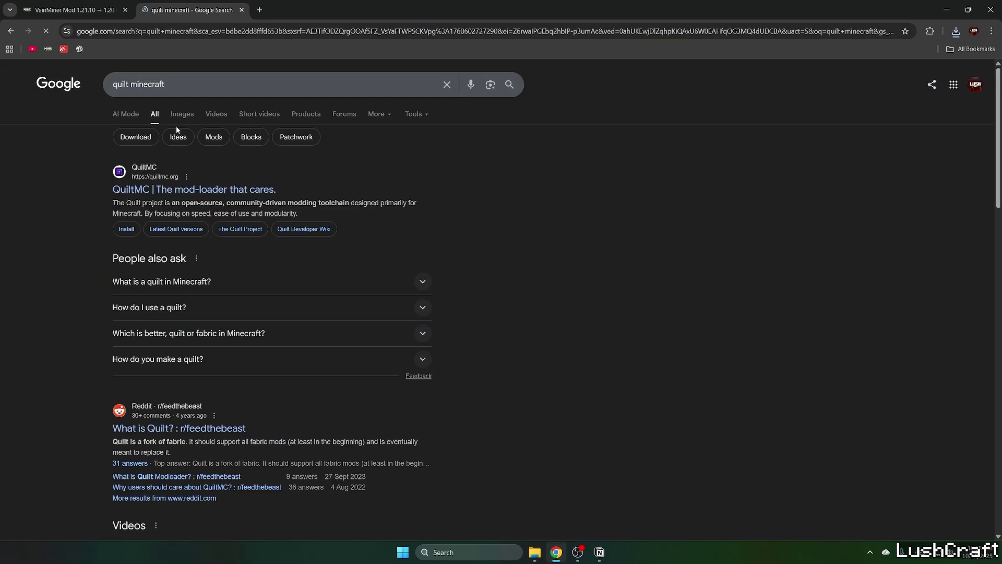
click(187, 188)
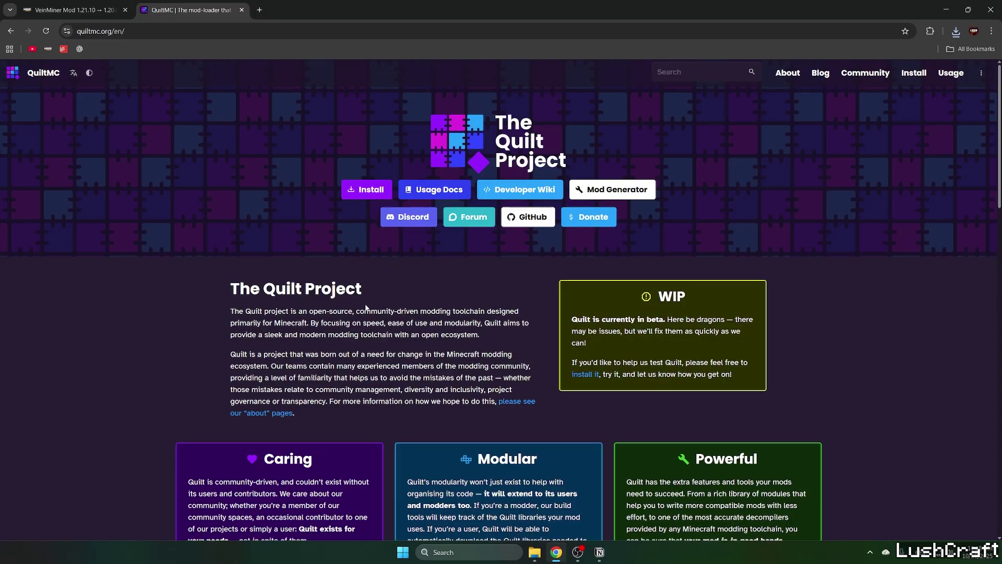
Step: Open Quilt's direct installation page for the client and download the Quilt installer 0.12.1 as a .jar file
scroll(369, 294, down, 4)
scroll(369, 293, down, 7)
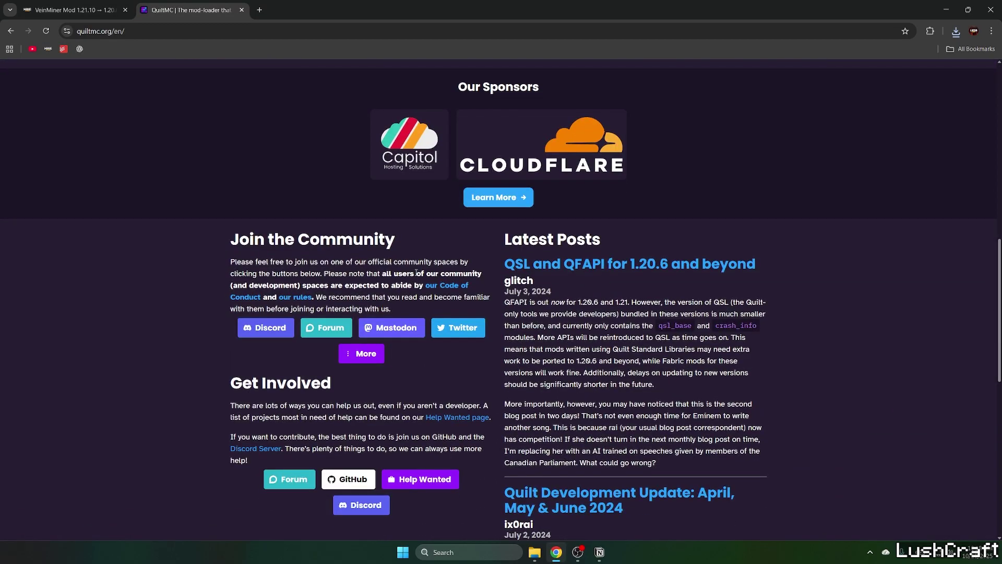
scroll(416, 273, up, 10)
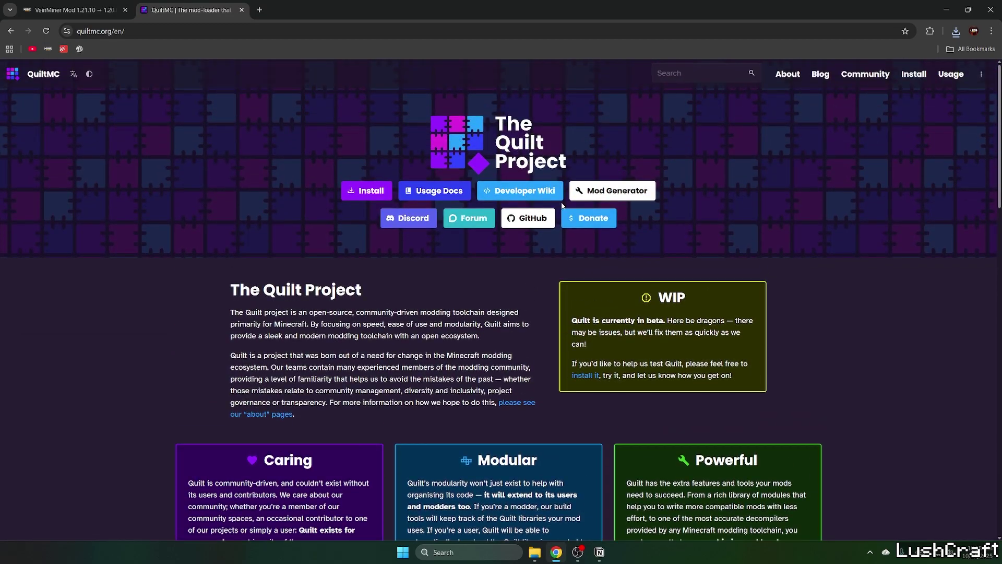
mouse_move(949, 82)
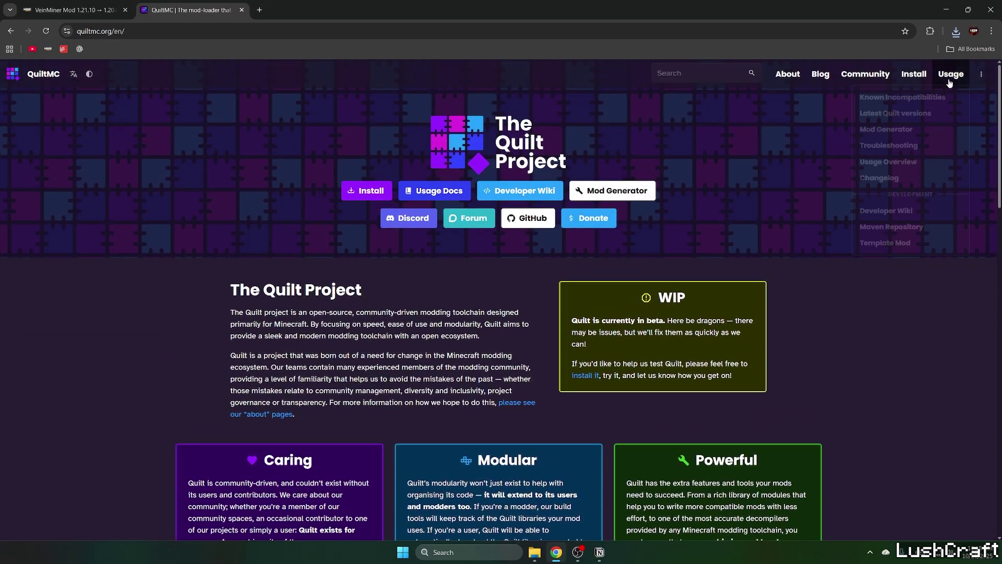
click(914, 73)
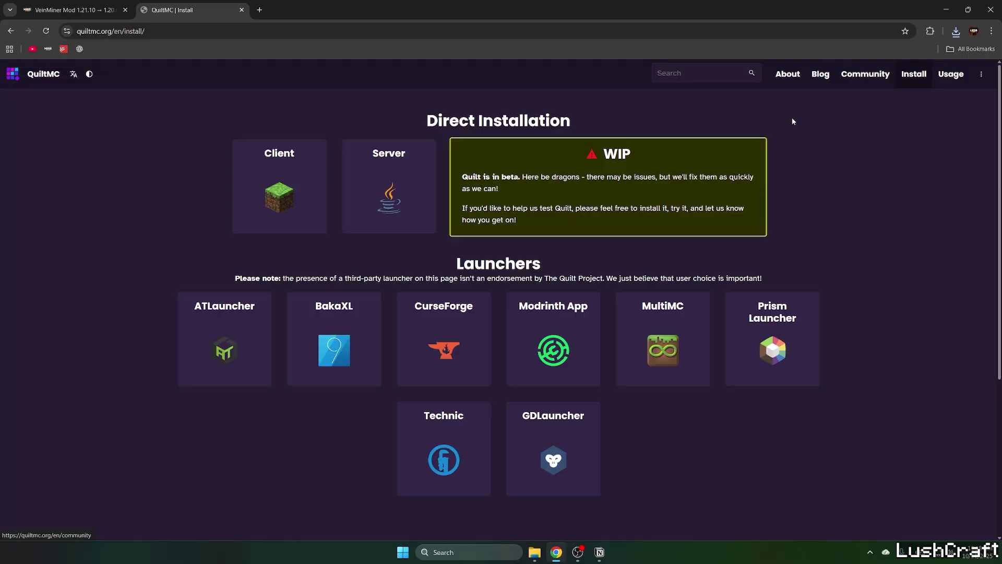
click(263, 185)
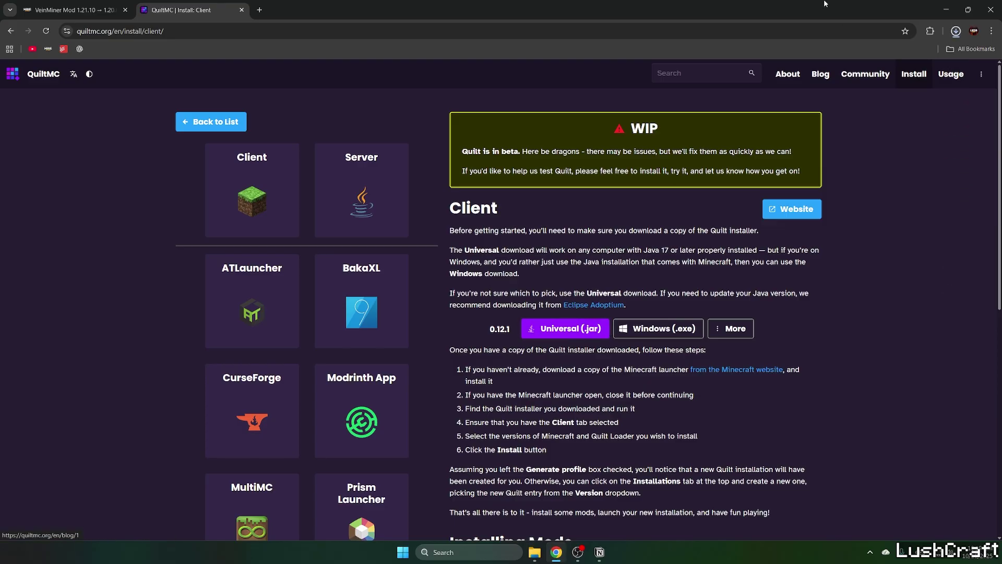
Step: Place the downloaded quilt-installer-0.12.1.jar and veinminer-fabric-2.5.0.jar side by side on the desktop and minimise the browser
drag(696, 10, 696, 353)
drag(732, 393, 287, 219)
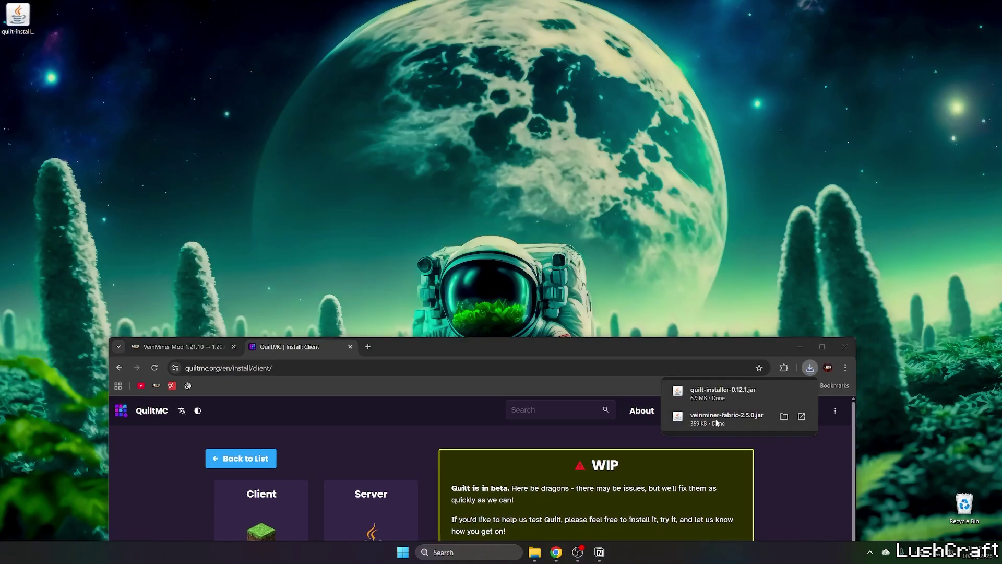
drag(725, 416, 292, 219)
click(801, 347)
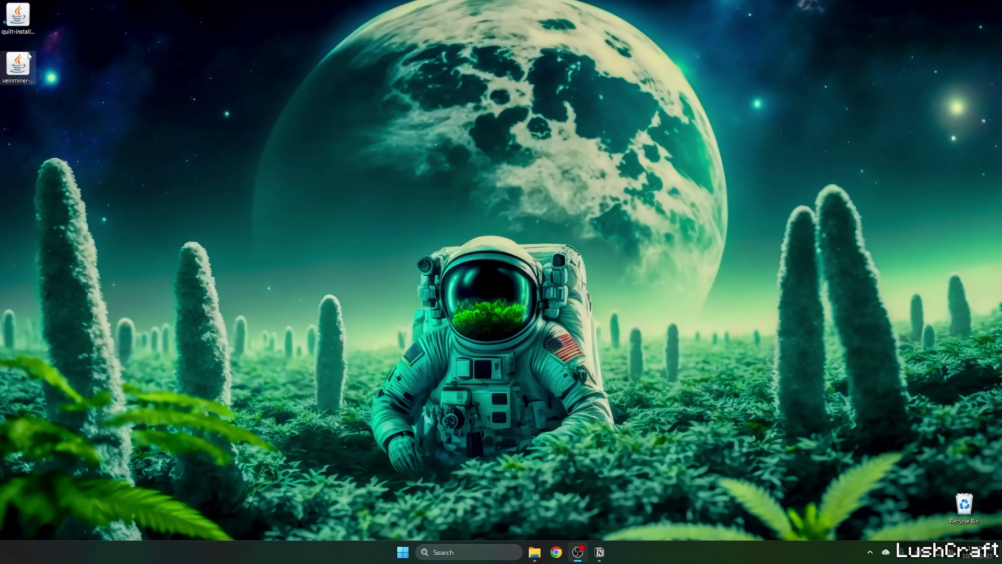
drag(17, 16, 418, 211)
drag(431, 254, 366, 206)
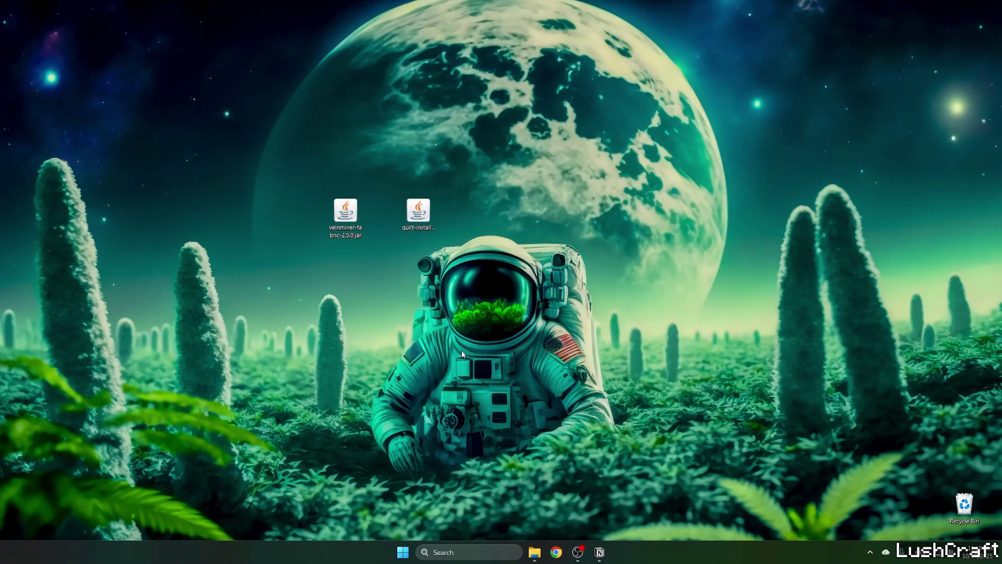
Step: Open the %appdata% folder from the system search and go into the mods folder inside .minecraft
click(446, 549)
text(%)
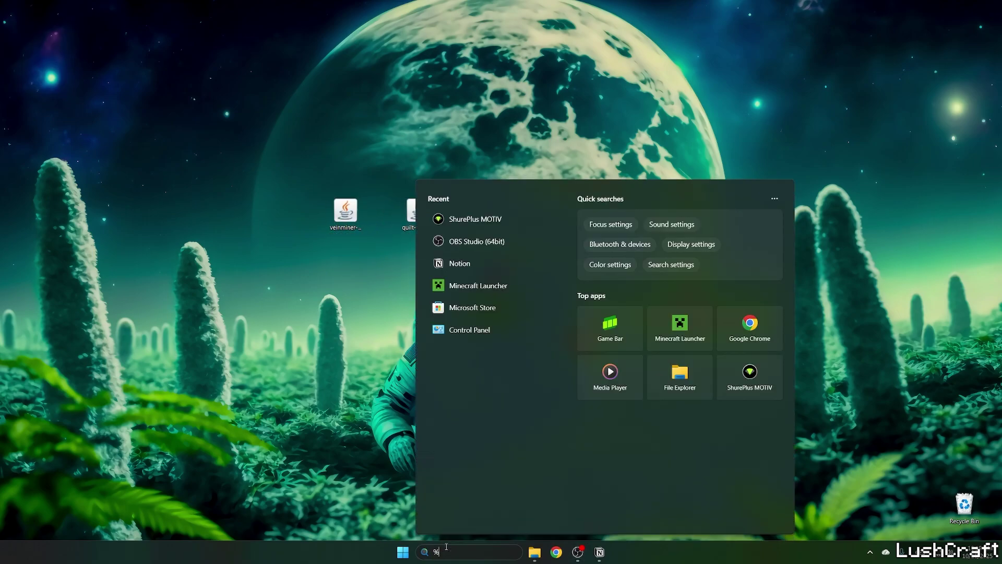
text(appdata%)
key(Return)
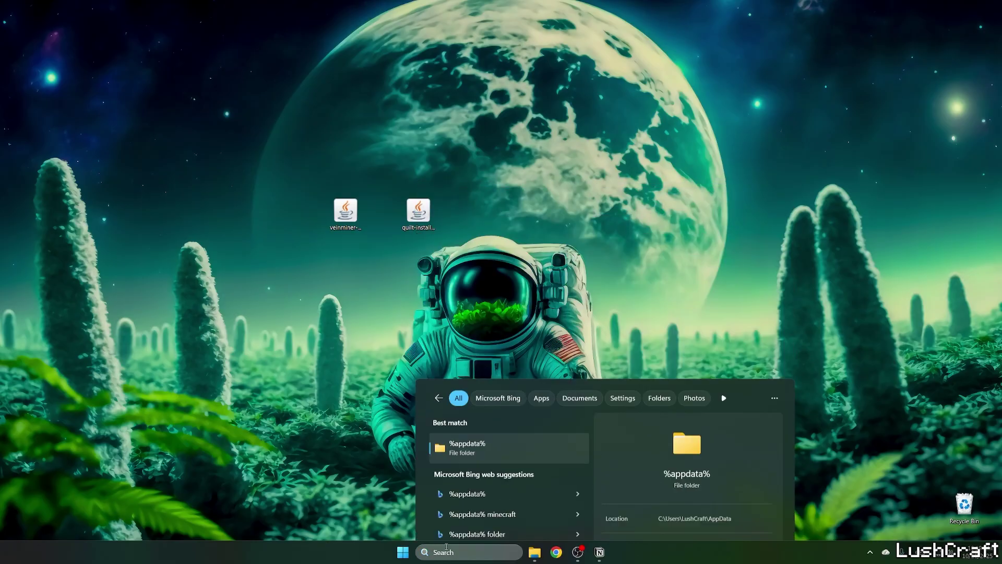
drag(384, 109, 717, 149)
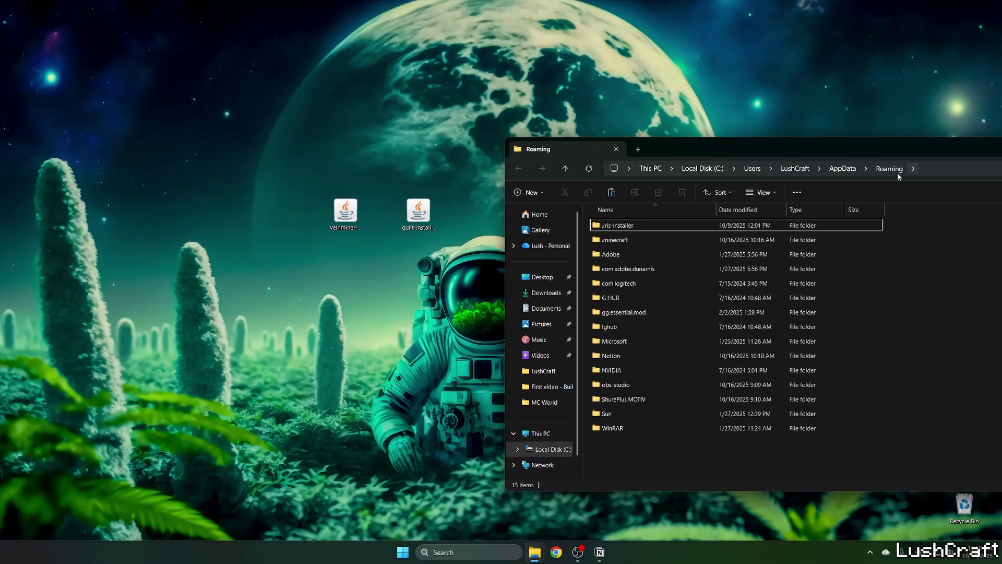
double_click(616, 241)
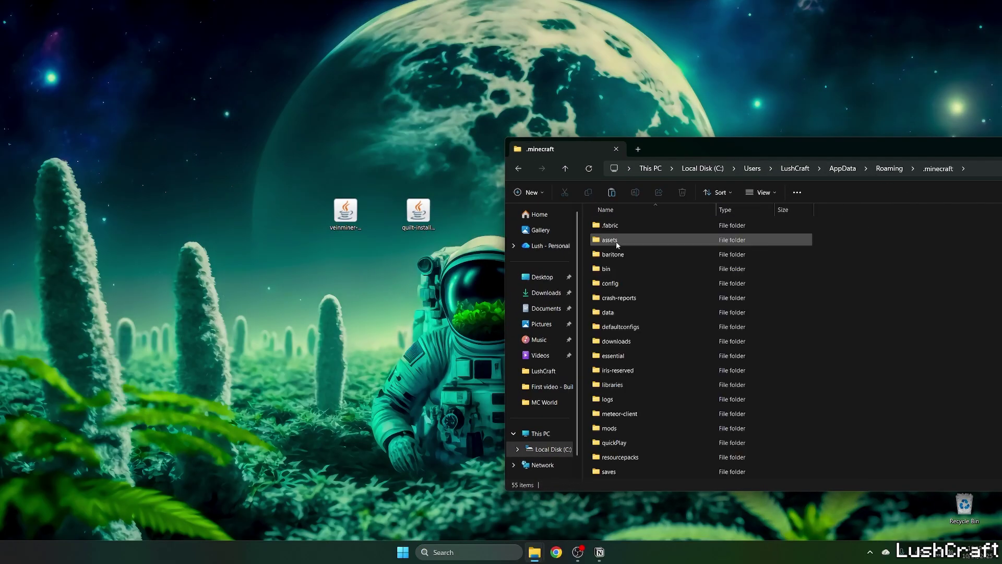
double_click(612, 427)
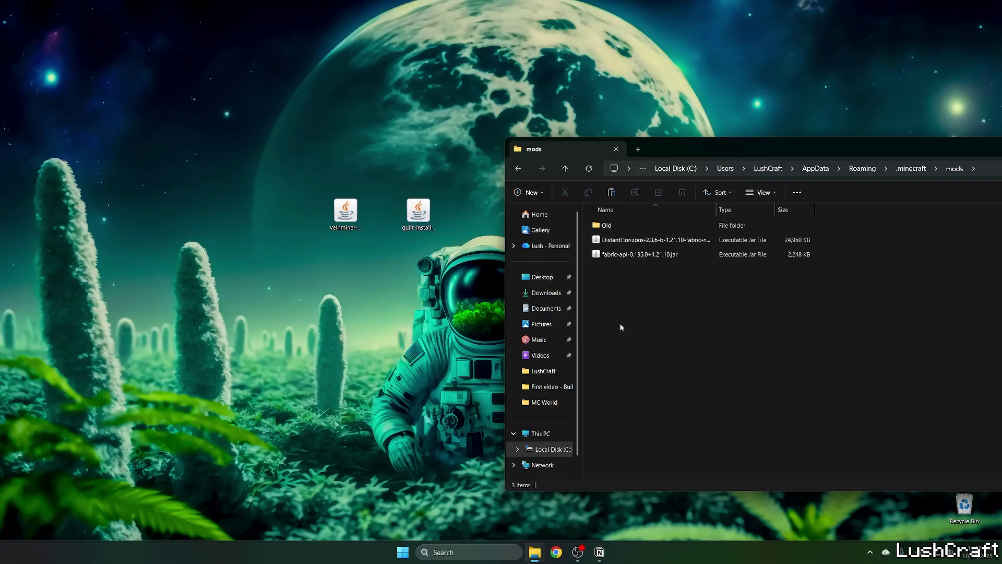
Step: Delete the DistantHorizons and fabric-api jars from the mods folder, move veinminer-fabric-2.5.0.jar into it, and return to .minecraft
drag(621, 327, 616, 246)
key(Delete)
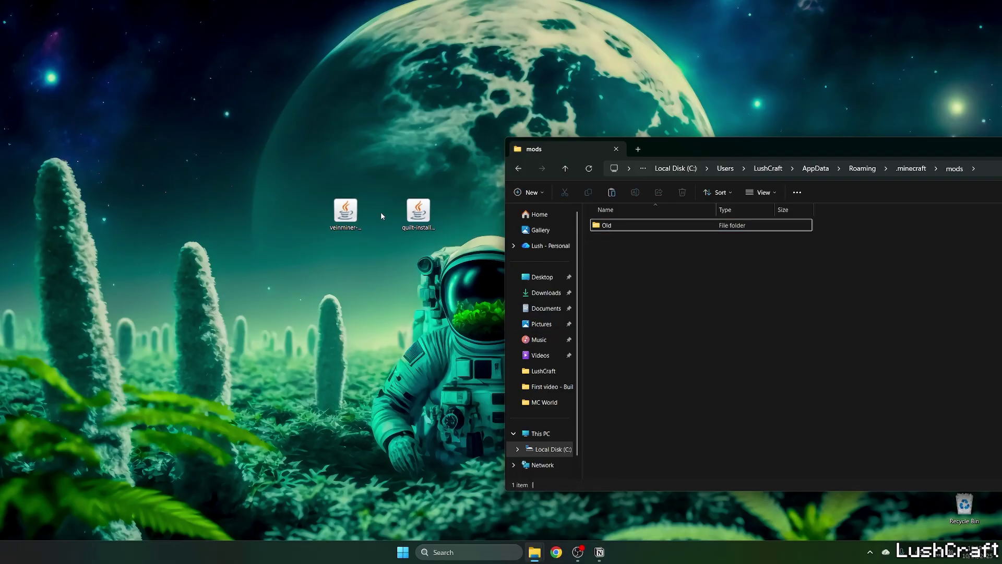
click(421, 216)
drag(344, 211, 700, 279)
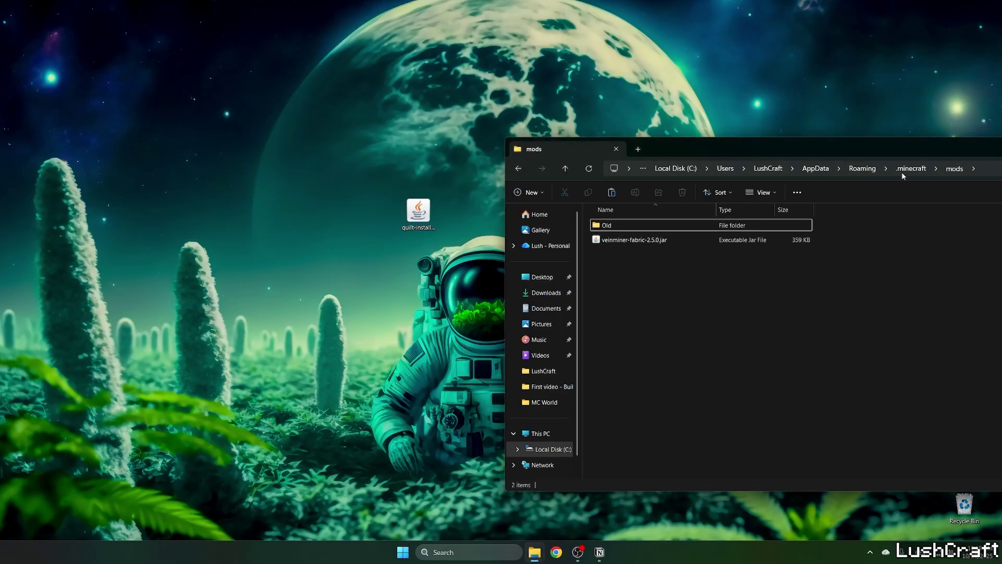
click(519, 168)
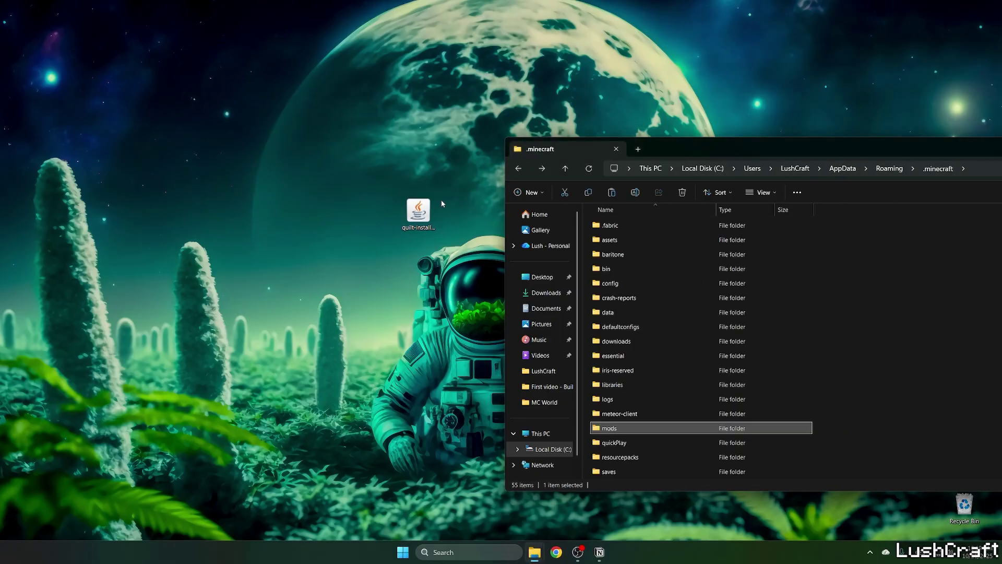
Step: Try to run the Quilt installer jar from the desktop and dismiss the error dialog
click(431, 212)
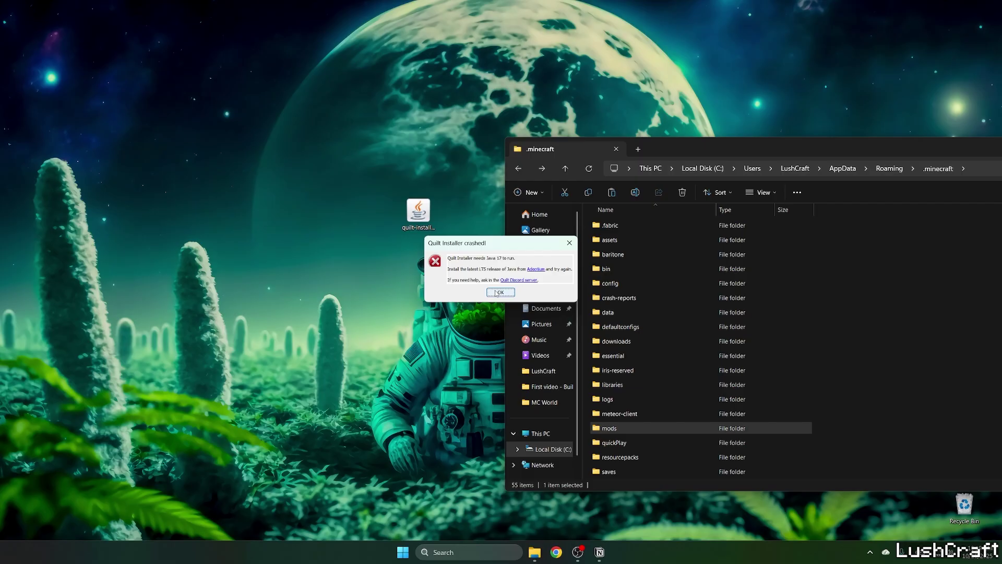
click(498, 292)
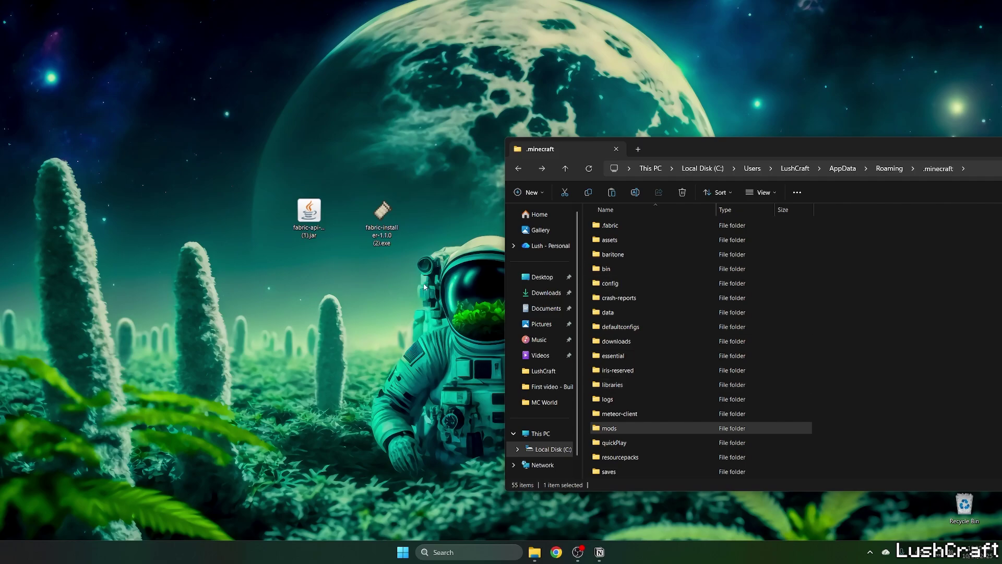
Step: Move the fabric-api jar from the desktop into the mods folder and open the versions folder inside .minecraft
double_click(610, 428)
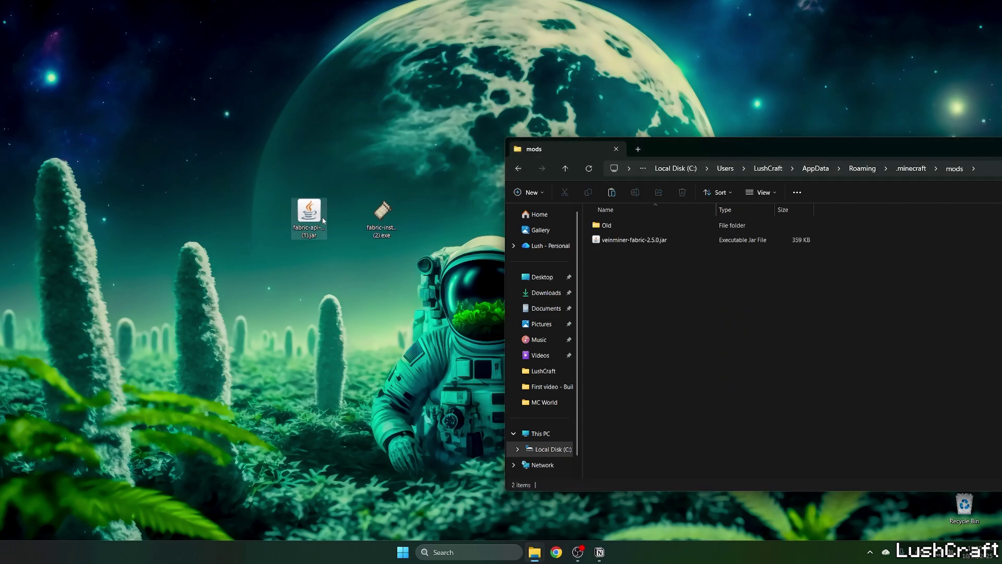
drag(323, 221, 624, 282)
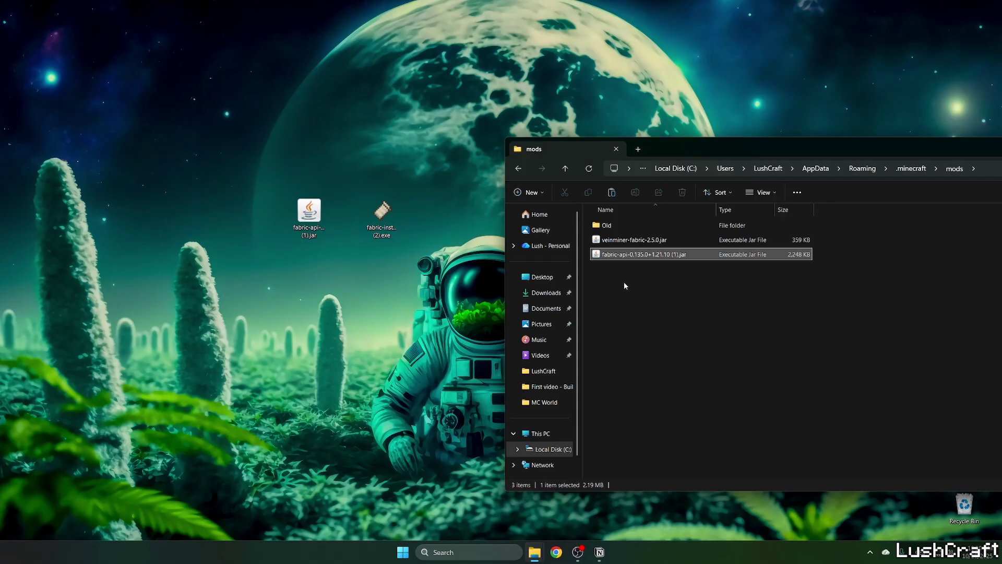
click(518, 168)
scroll(623, 355, down, 4)
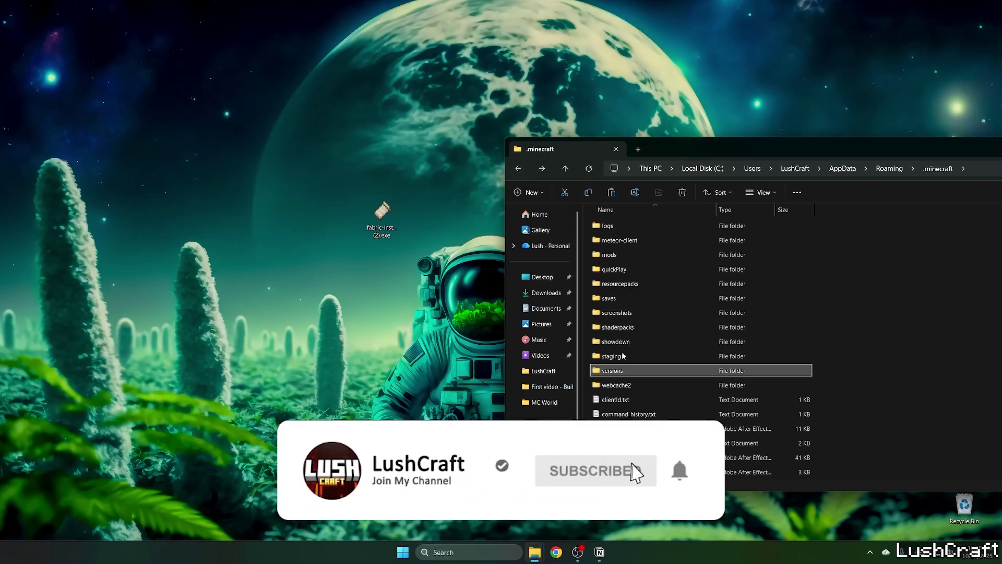
double_click(623, 371)
Step: Run the Fabric installer from the desktop, install Fabric Loader 0.17.3 for Minecraft 1.21.10 and close the installer
click(379, 220)
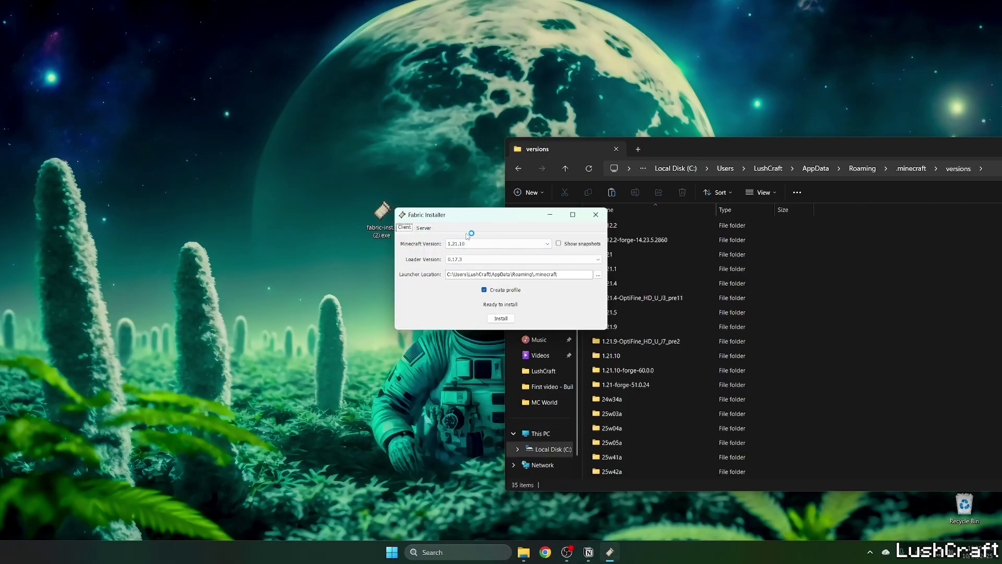
click(452, 245)
click(445, 252)
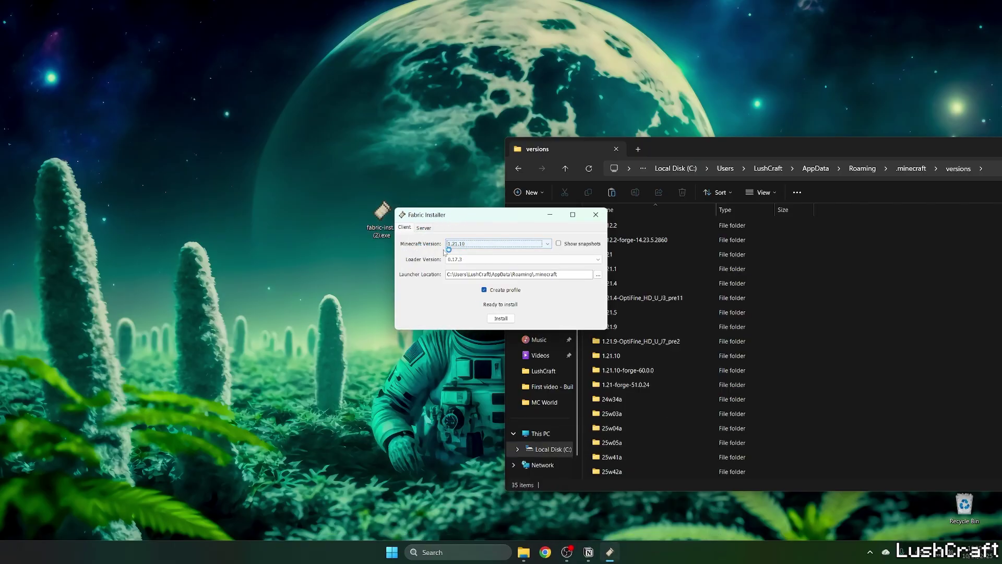
click(501, 318)
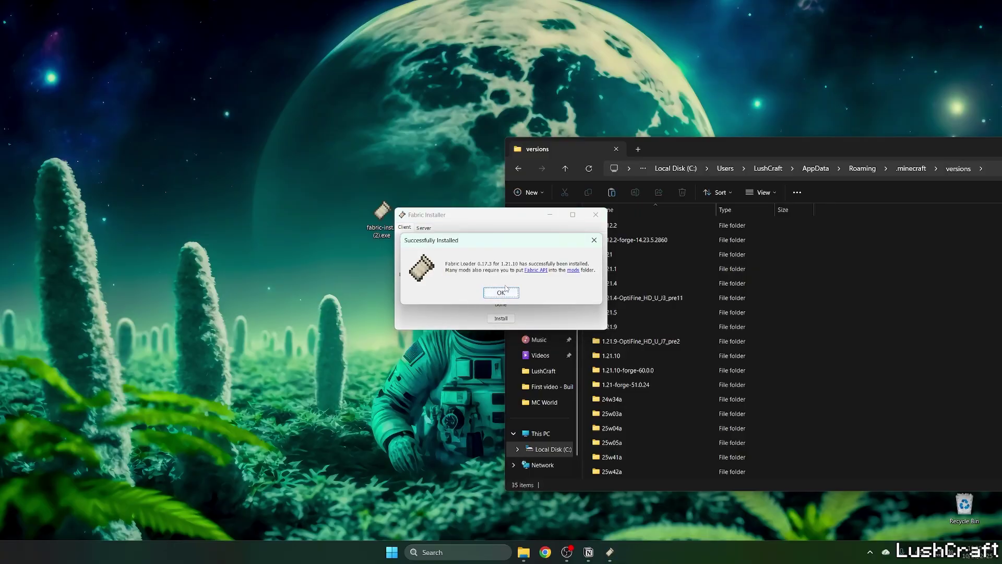
click(503, 291)
click(596, 214)
Step: Check the versions folder for the 1.21.10 Fabric loader folders and close the folder window
scroll(681, 290, down, 6)
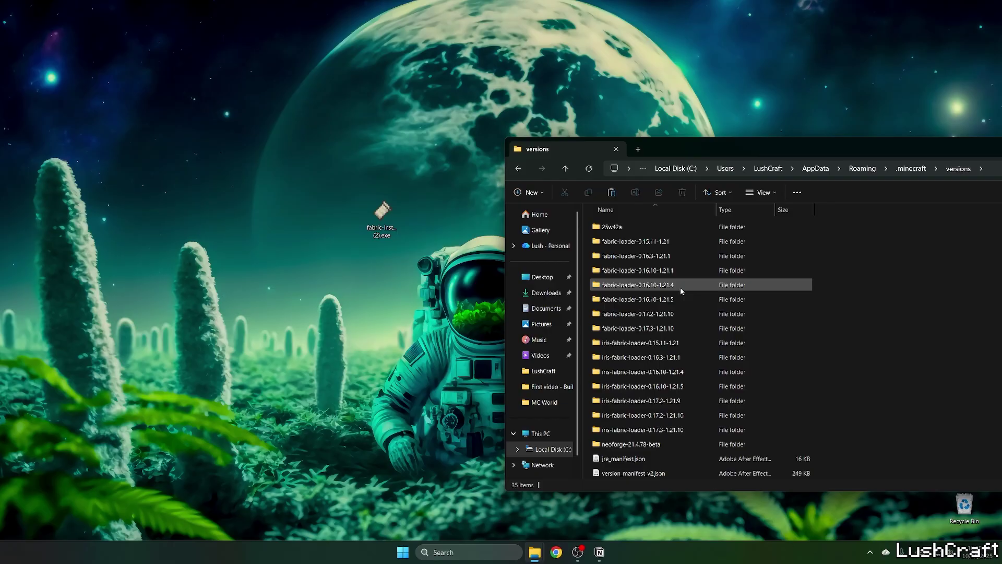
click(626, 431)
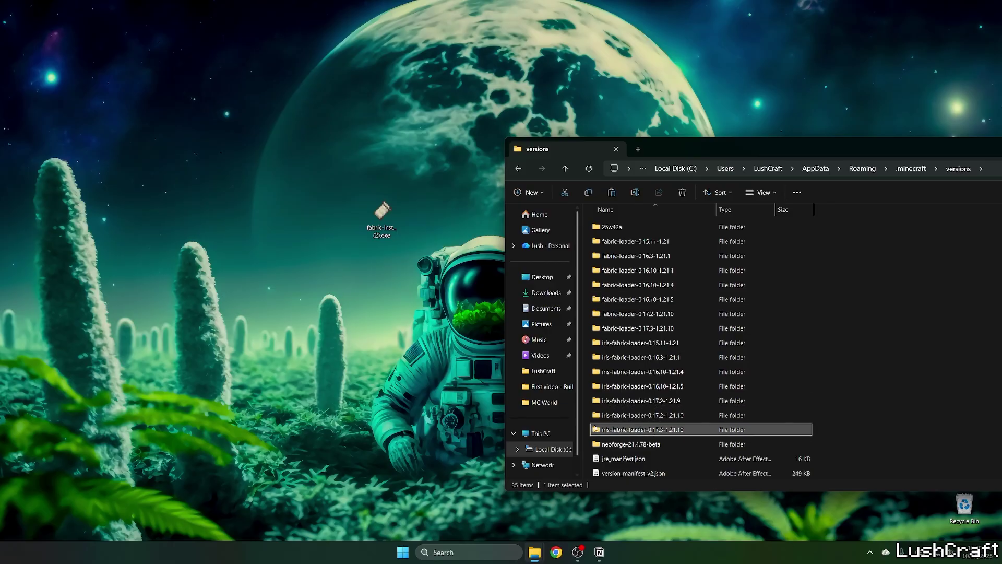
drag(705, 149, 481, 117)
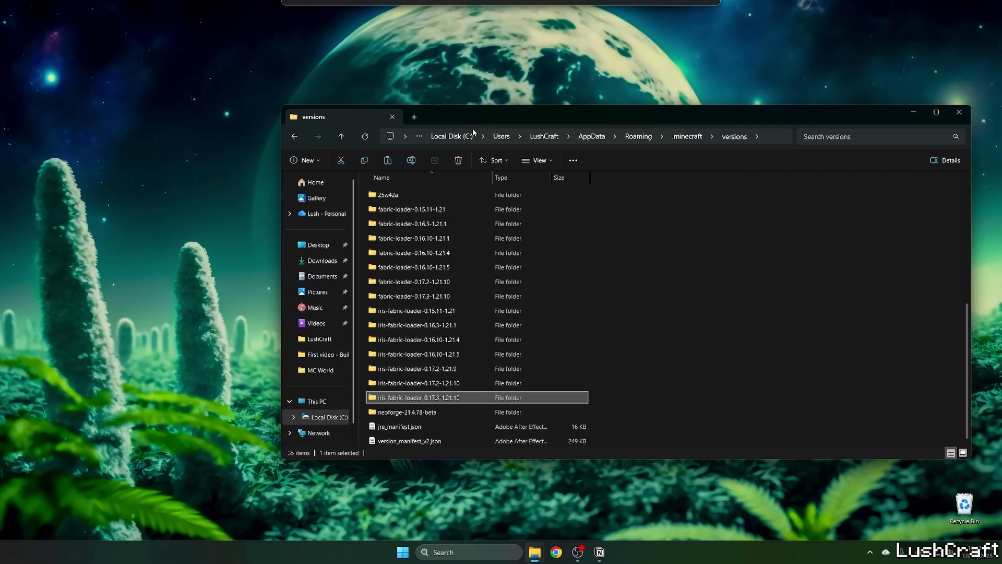
click(959, 112)
Step: Open the Minecraft Launcher and maximise its window
click(402, 552)
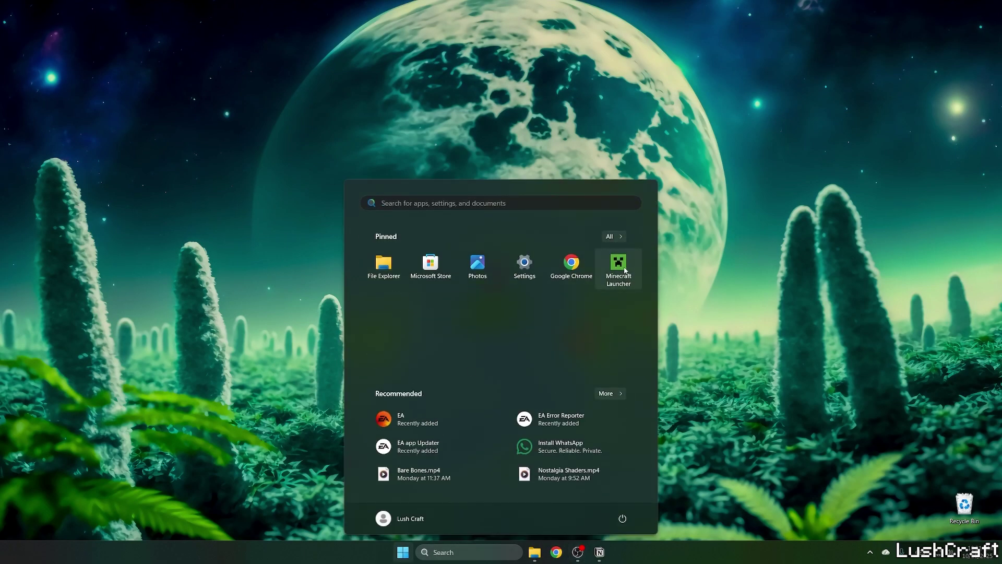
click(620, 264)
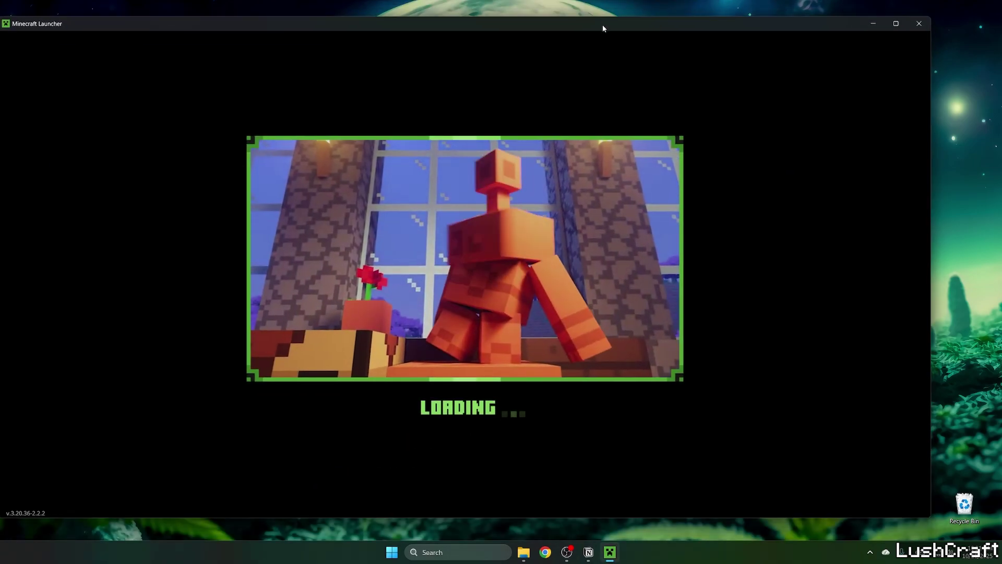
drag(602, 24, 501, 3)
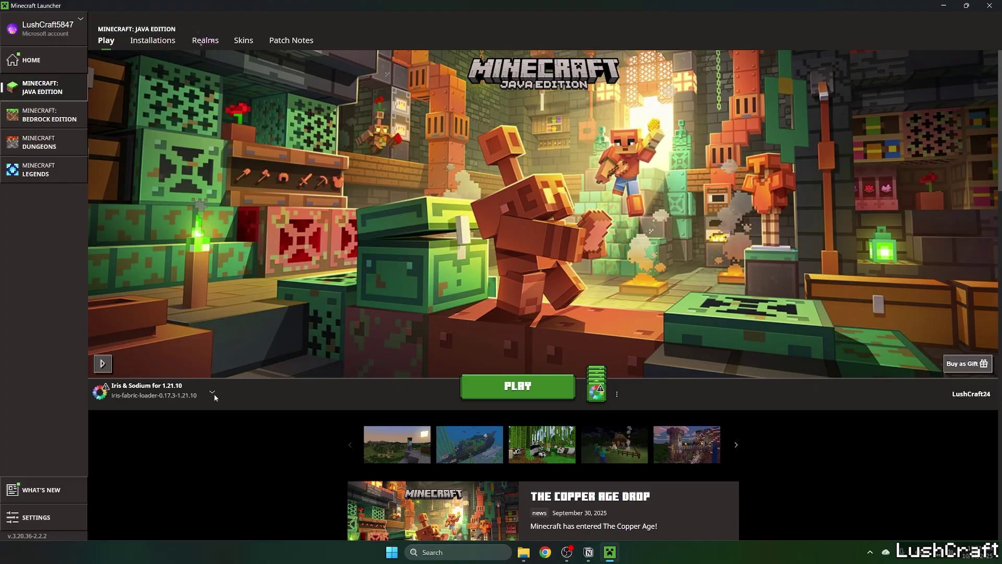
Step: Try to launch the game with the fabric-loader-1.21.10 installation and exit the incompatible mods report
click(132, 394)
click(136, 303)
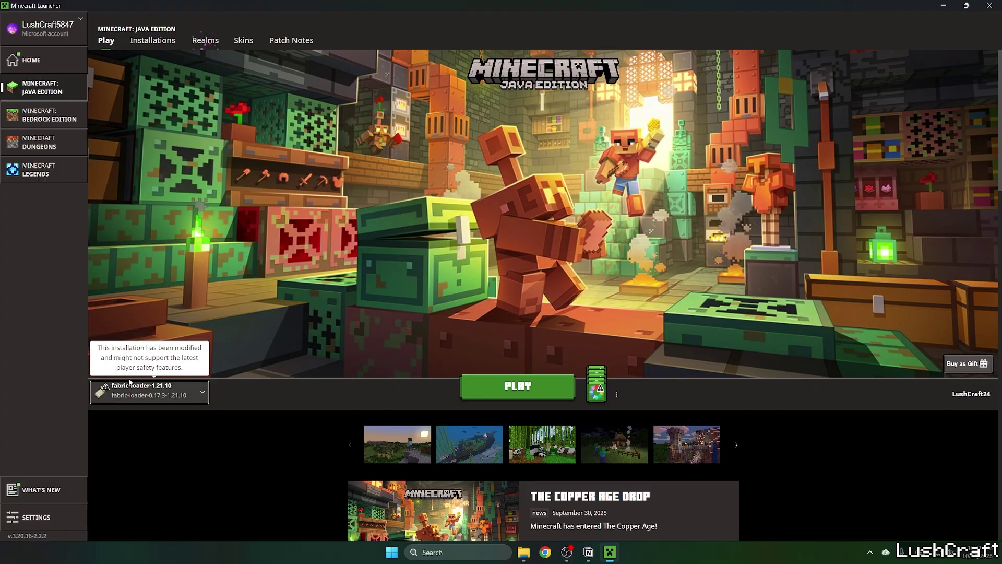
click(162, 388)
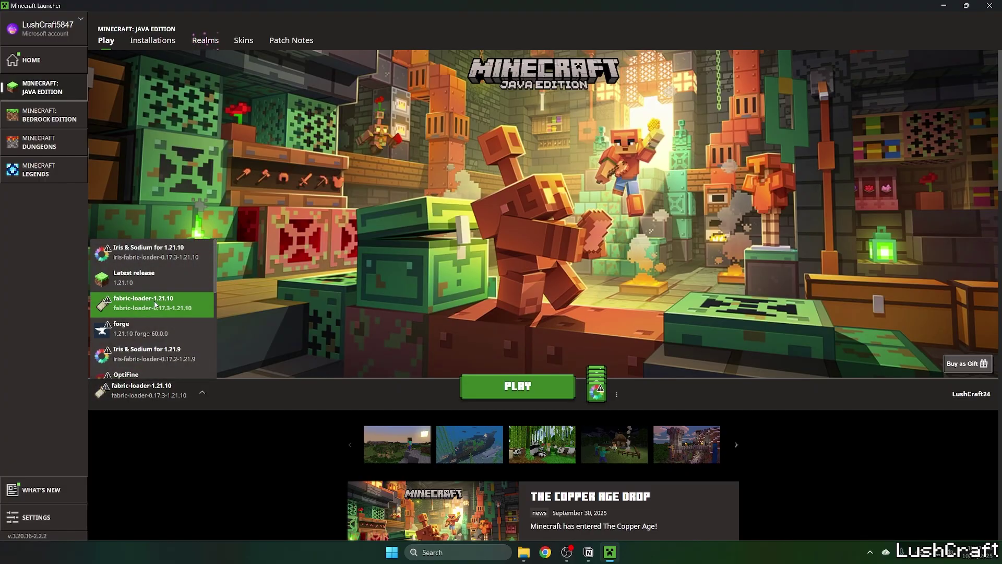
click(155, 305)
click(517, 386)
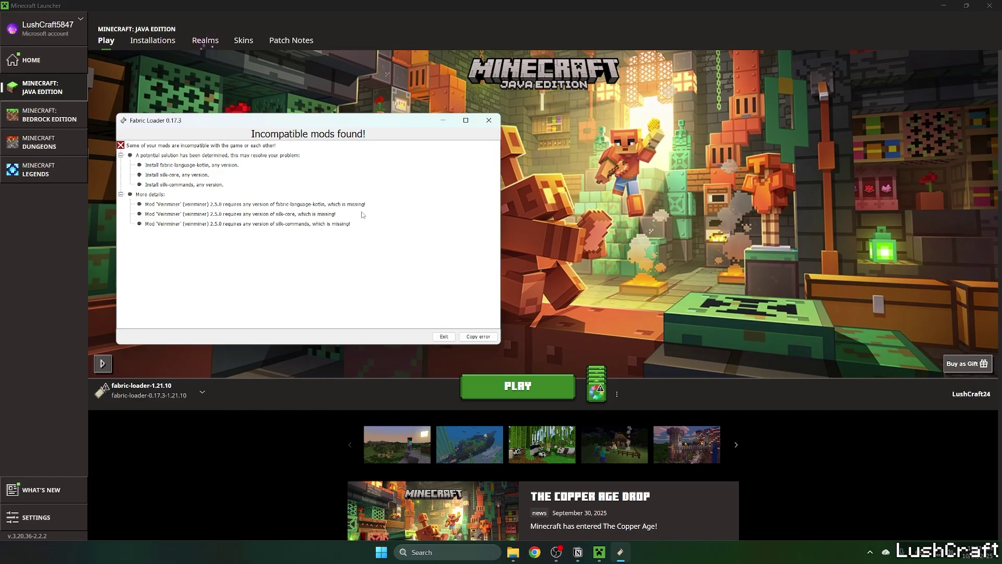
click(444, 336)
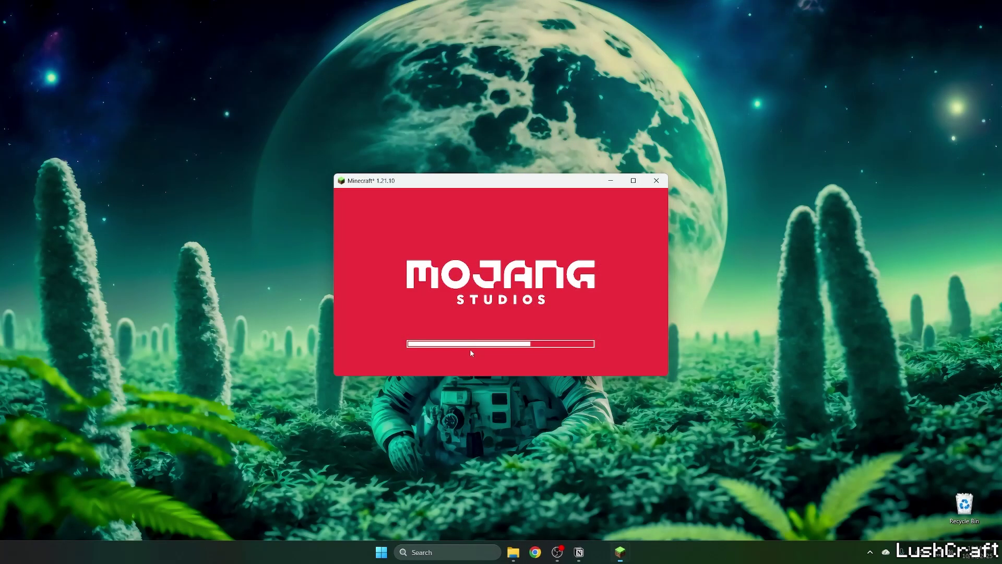
Step: Maximise the Minecraft 1.21.10 game window and load the singleplayer world LushCraft
click(633, 180)
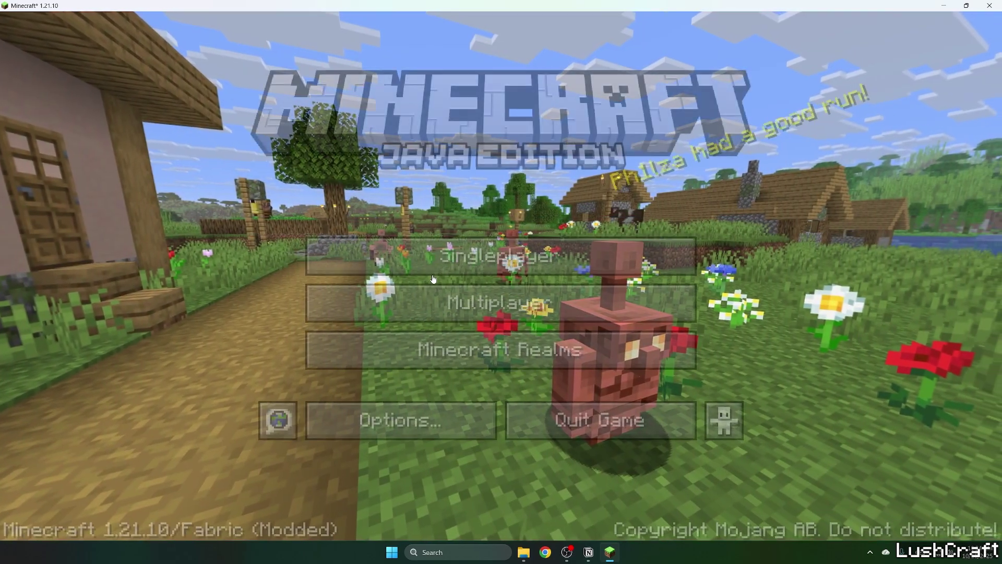
click(452, 256)
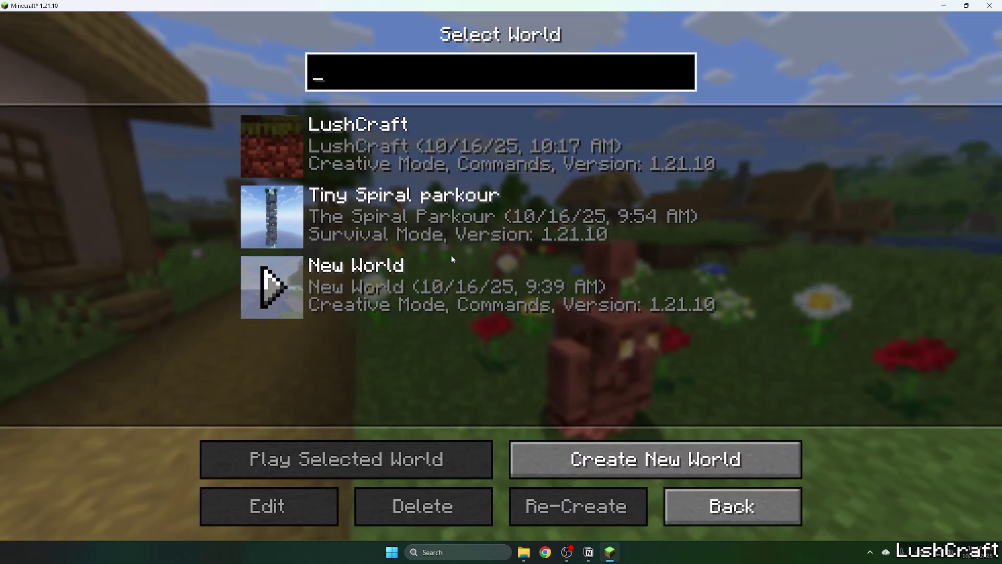
double_click(403, 152)
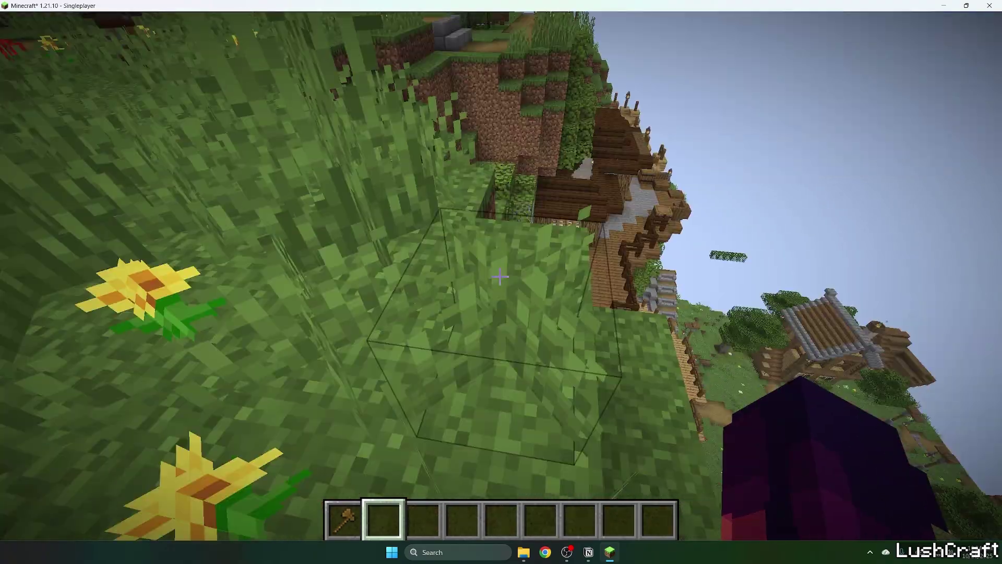
Step: Search the creative inventory for "ore", put Coal Ore in hotbar slot 3 and hold it
key(e)
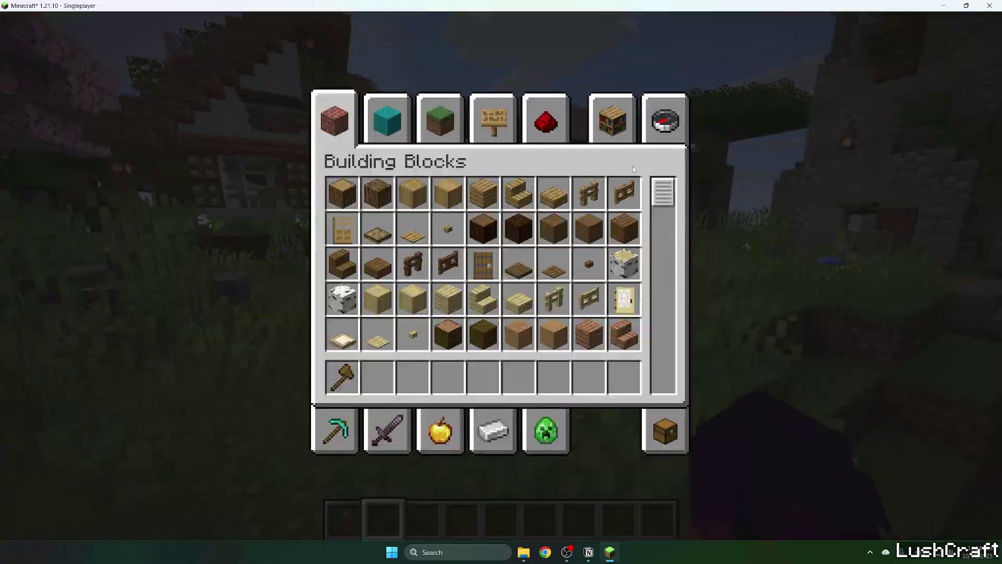
click(651, 141)
text(ore)
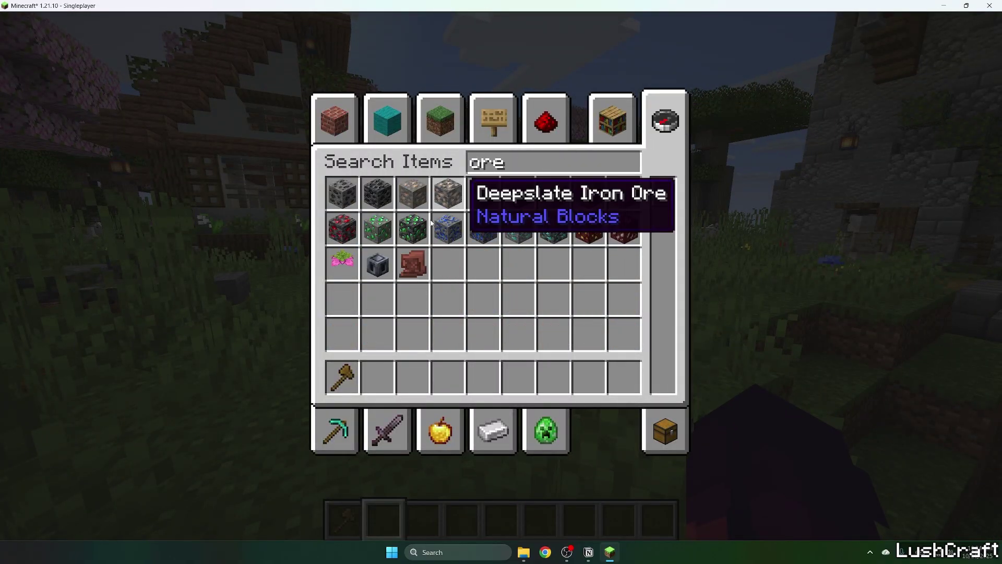
key(ctrl+a)
key(3)
key(Escape)
key(3)
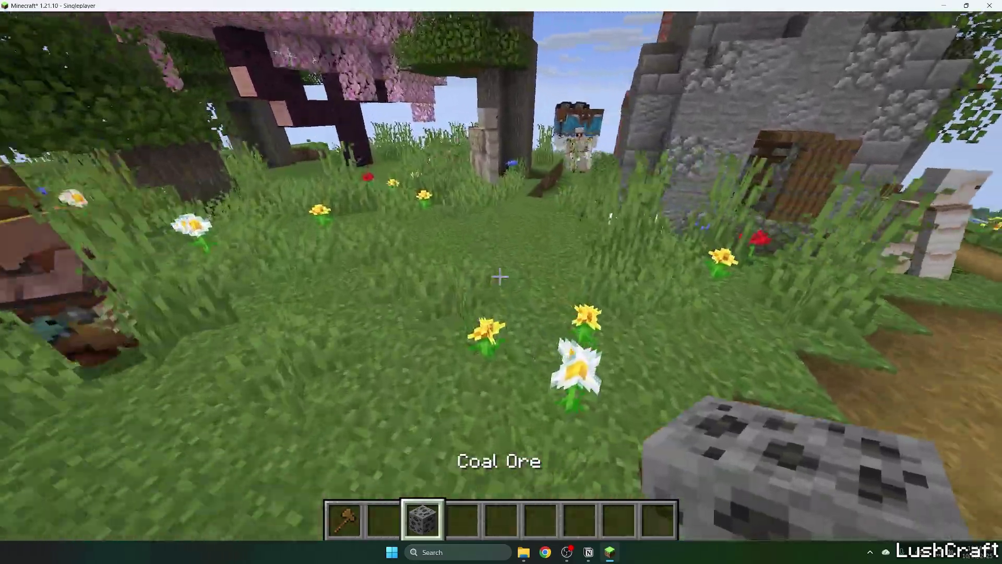
Step: Place Coal Ore blocks on the grass to form a connected patch two blocks by three
right_click(500, 277)
right_click(500, 276)
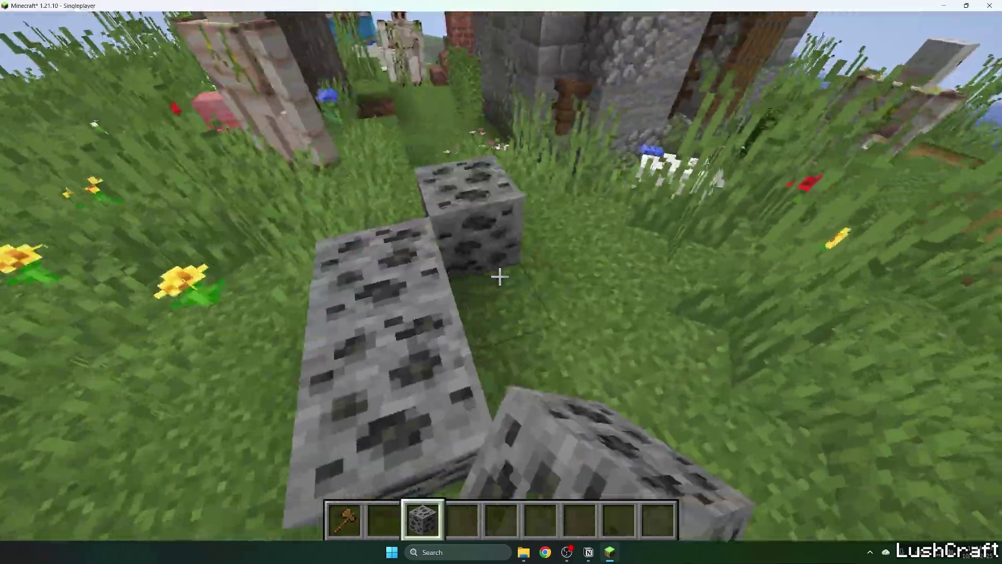
right_click(499, 276)
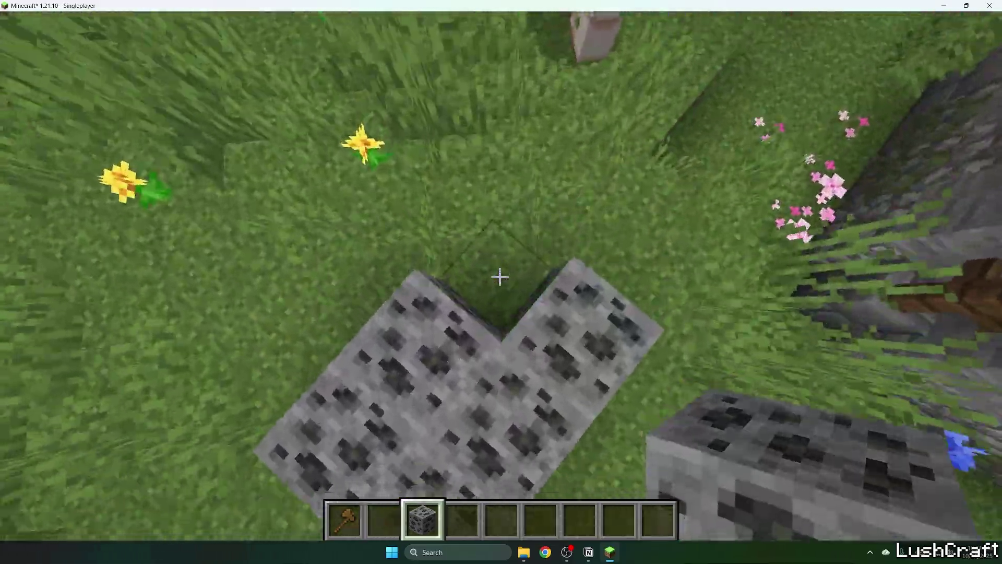
right_click(499, 276)
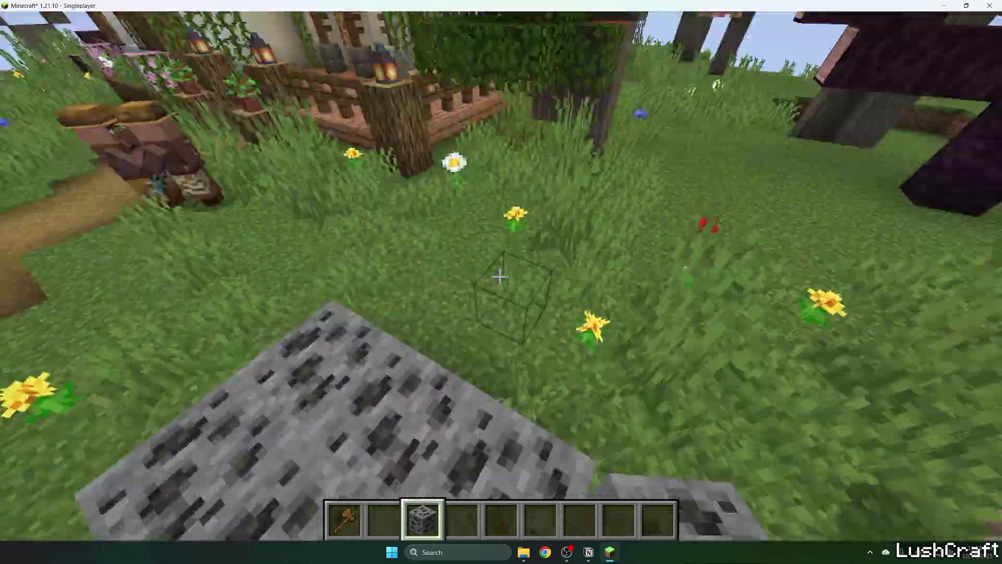
right_click(500, 276)
right_click(500, 277)
key(slash)
text(gamem)
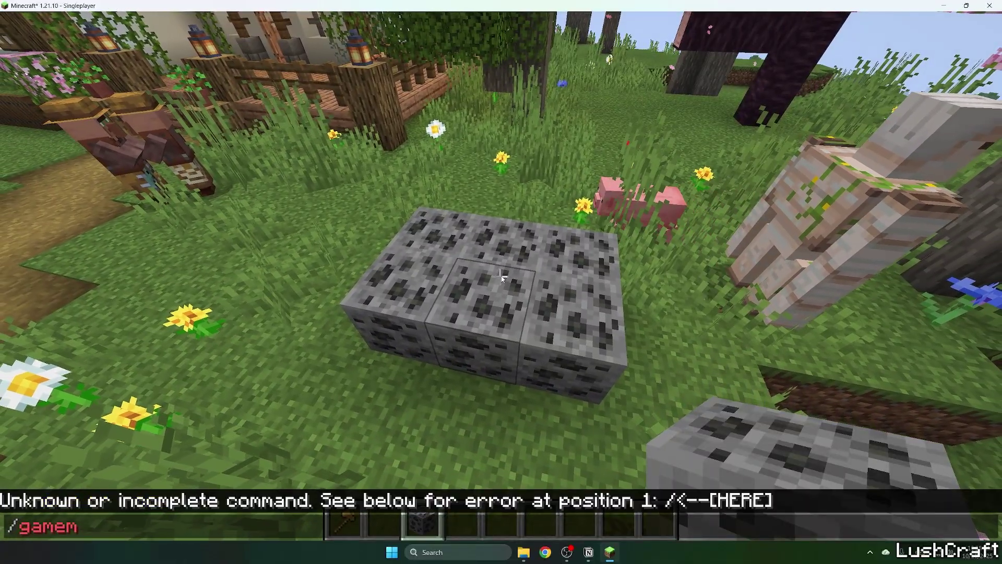
key(Escape)
Step: Put a netherite pickaxe from the creative Tools & Utilities items into hotbar slot 7
key(e)
click(336, 431)
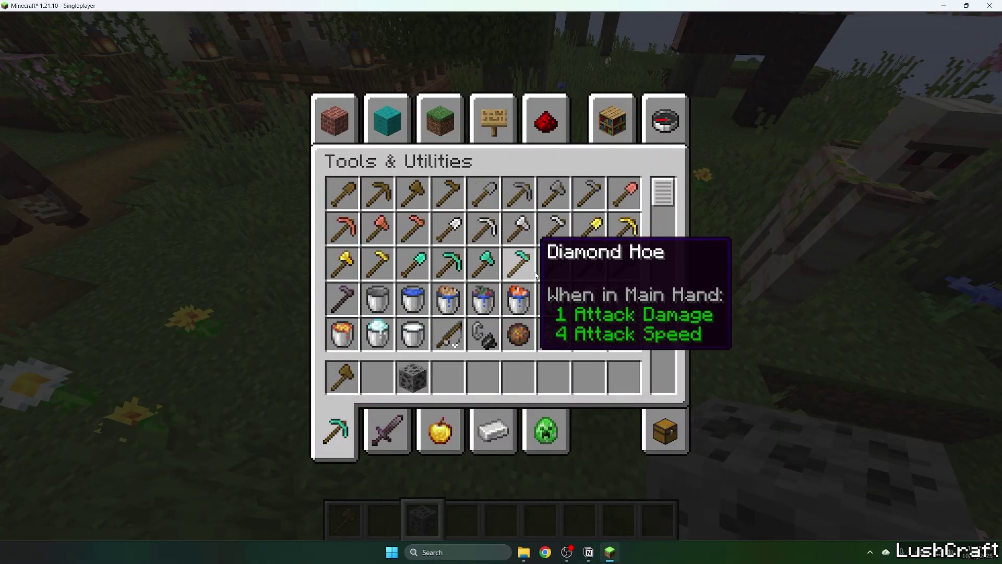
key(7)
key(e)
Step: Switch the game mode to survival with the command /gamemode survival
key(slash)
text(g)
key(Tab)
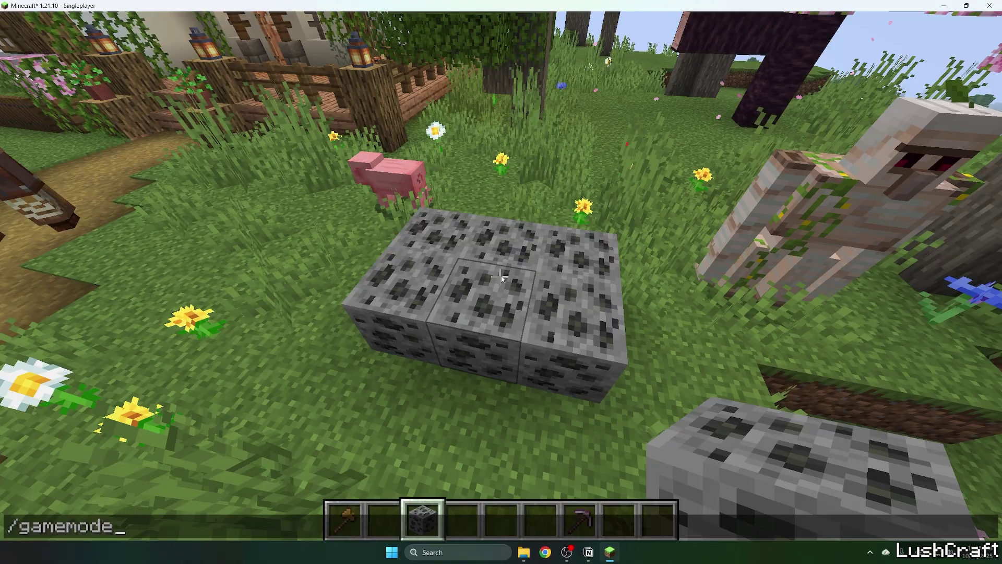
text(survival)
key(Return)
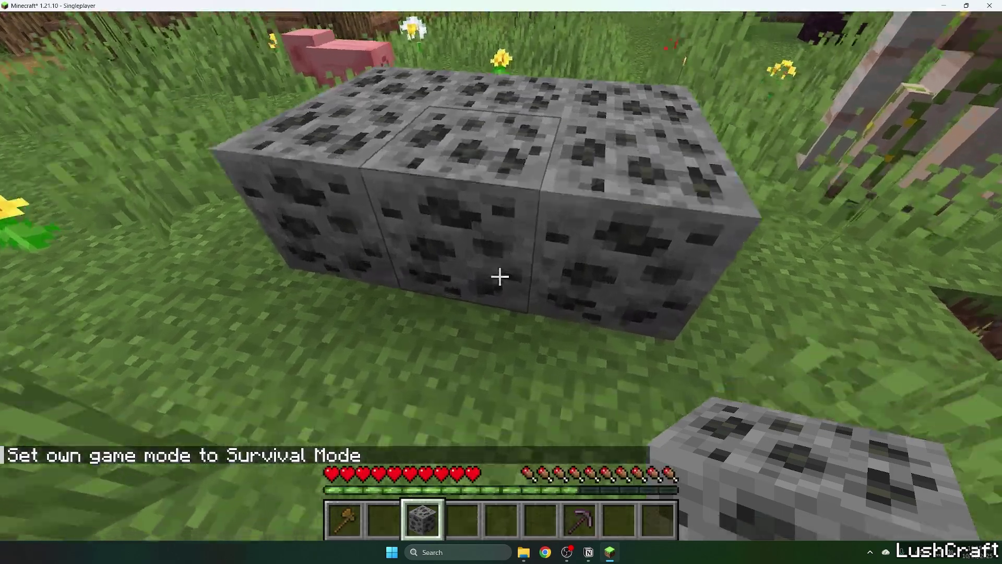